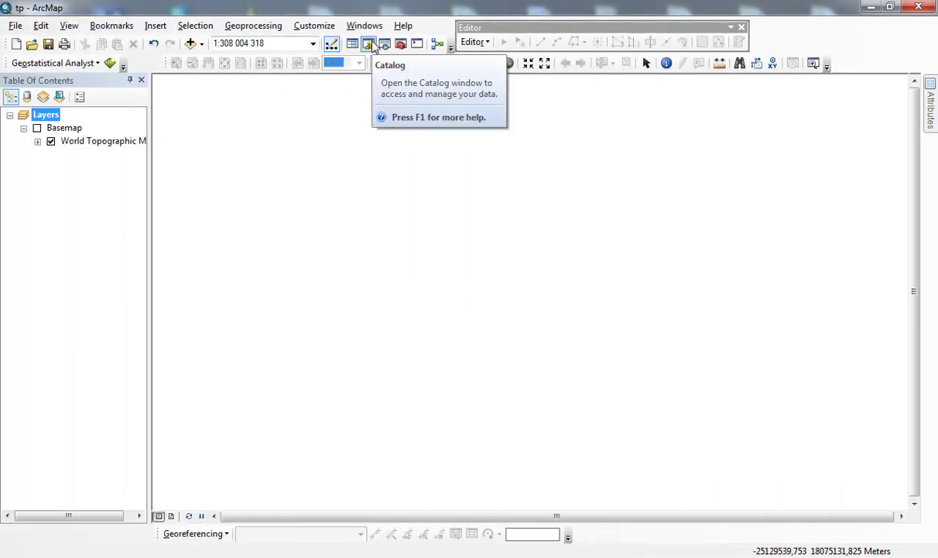
Add AL HOSAYMA.jpg, Barrage.img and Zone_Etude_Lambert_ZI.shp to the map from the catalog
left_click(370, 44)
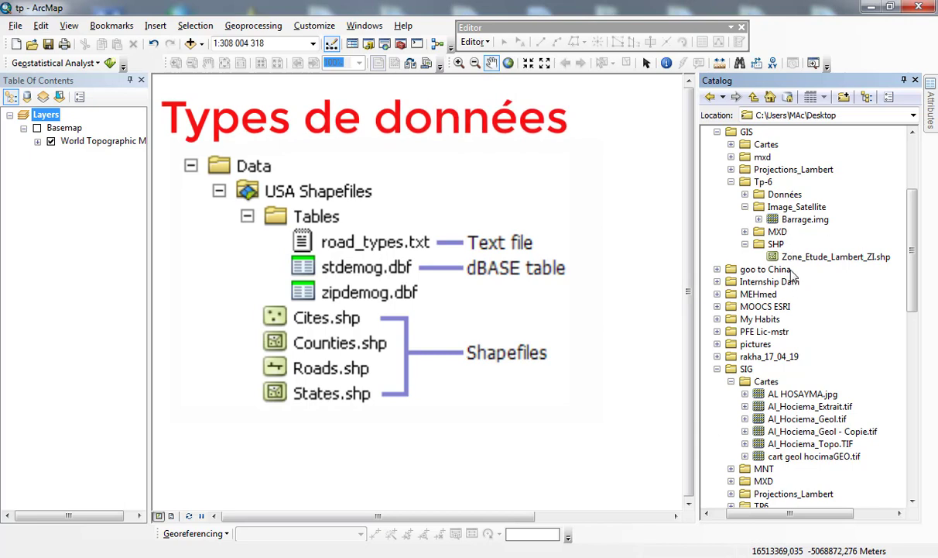
left_click(760, 394)
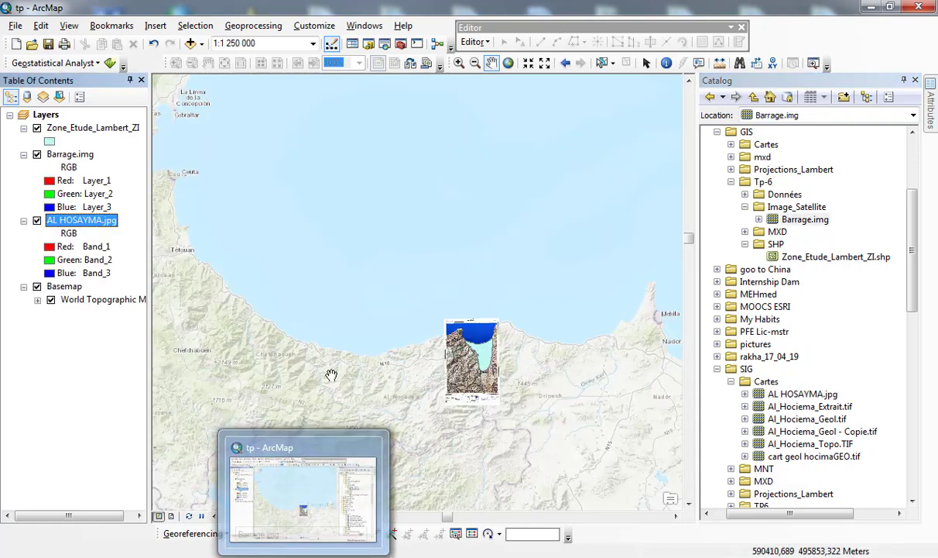
Examine where the added topographic map, dam image and study zone lie on the basemap
left_click_drag(260, 369, 354, 398)
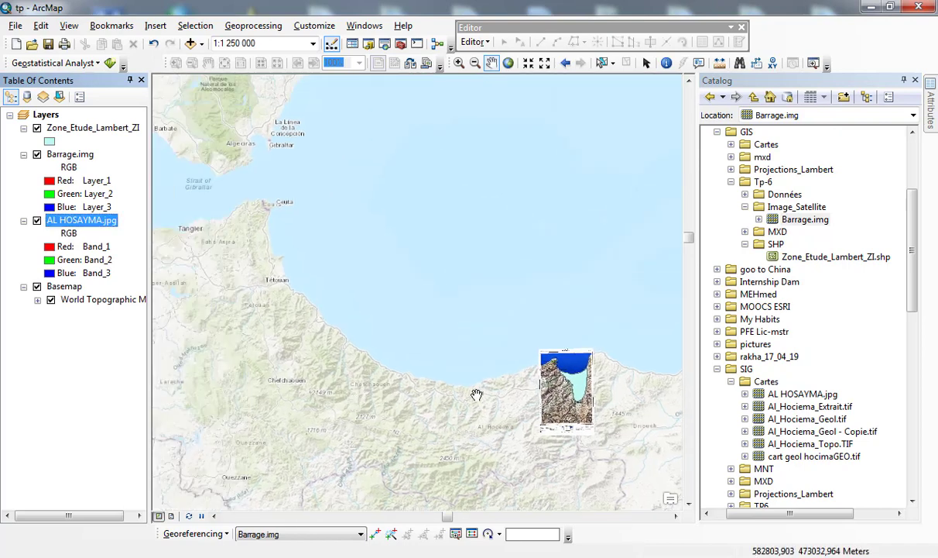
left_click_drag(477, 198, 491, 268)
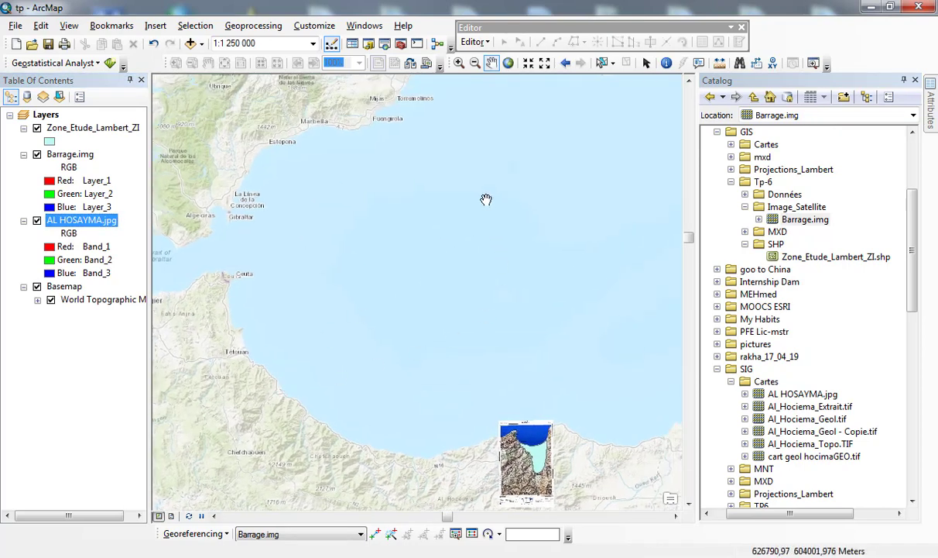
left_click_drag(487, 199, 420, 295)
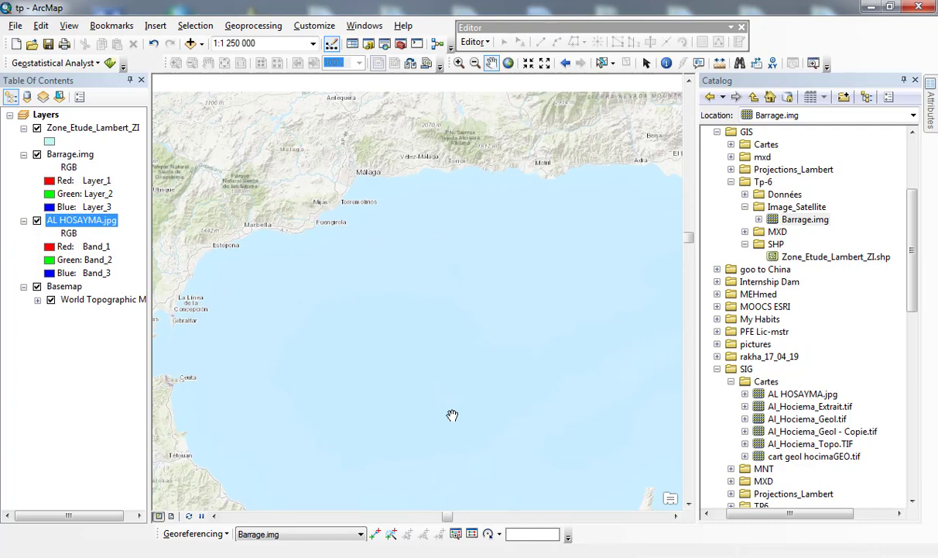
left_click_drag(428, 392, 417, 145)
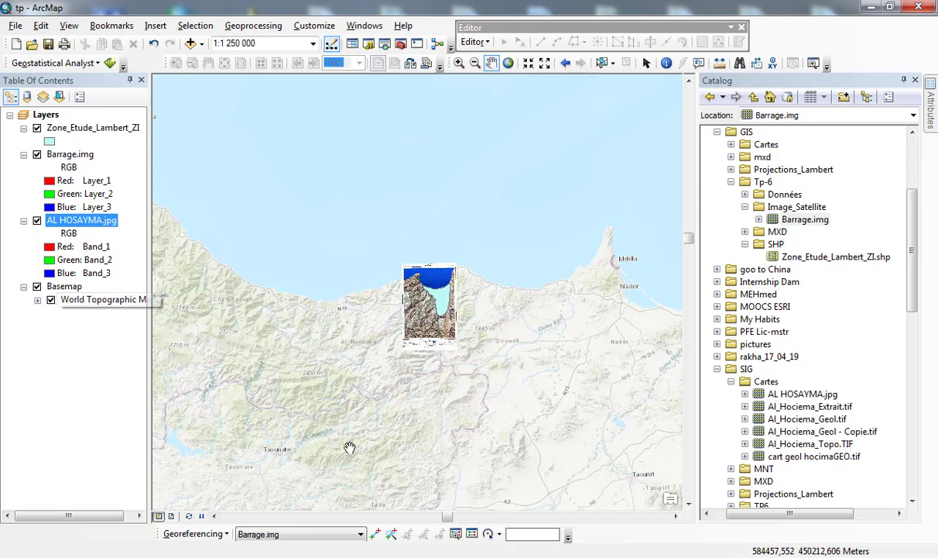
scroll(432, 304, "up", 2)
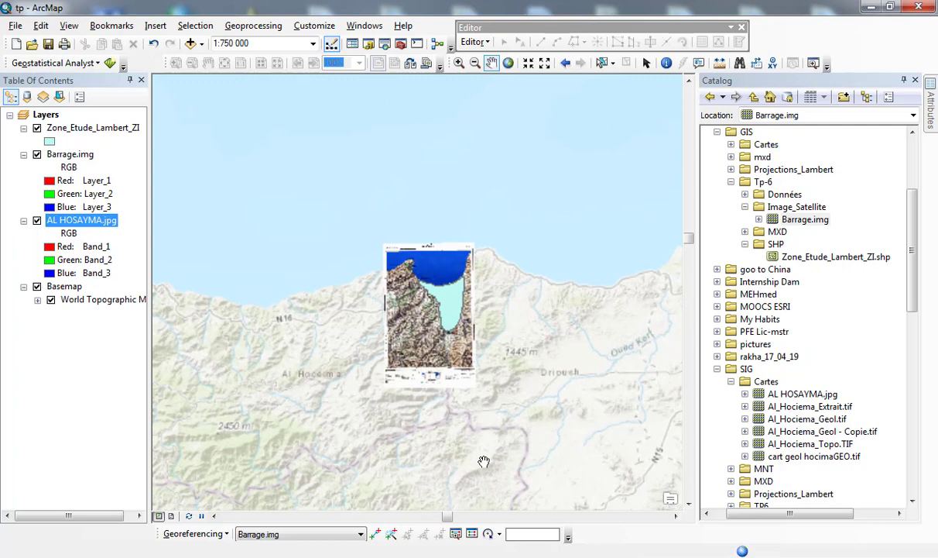
scroll(442, 327, "up", 3)
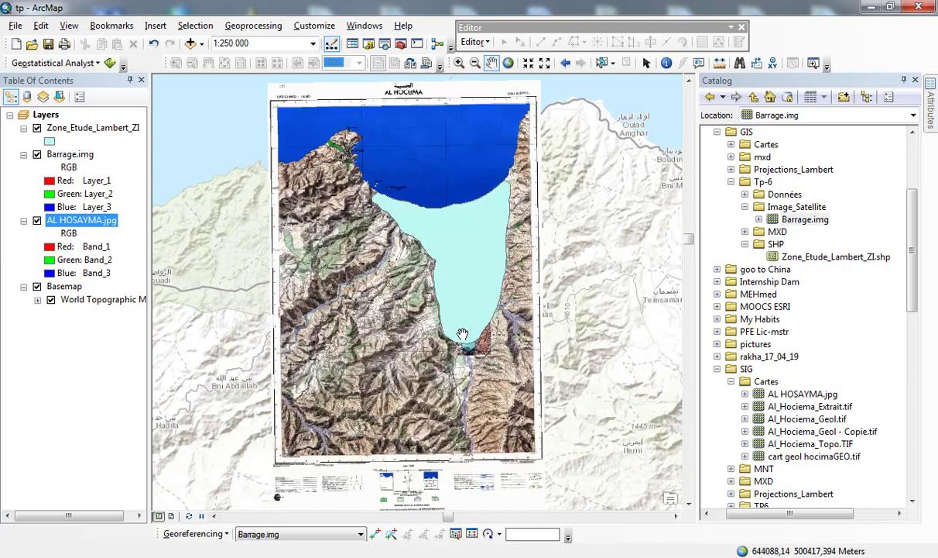
scroll(451, 257, "up", 2)
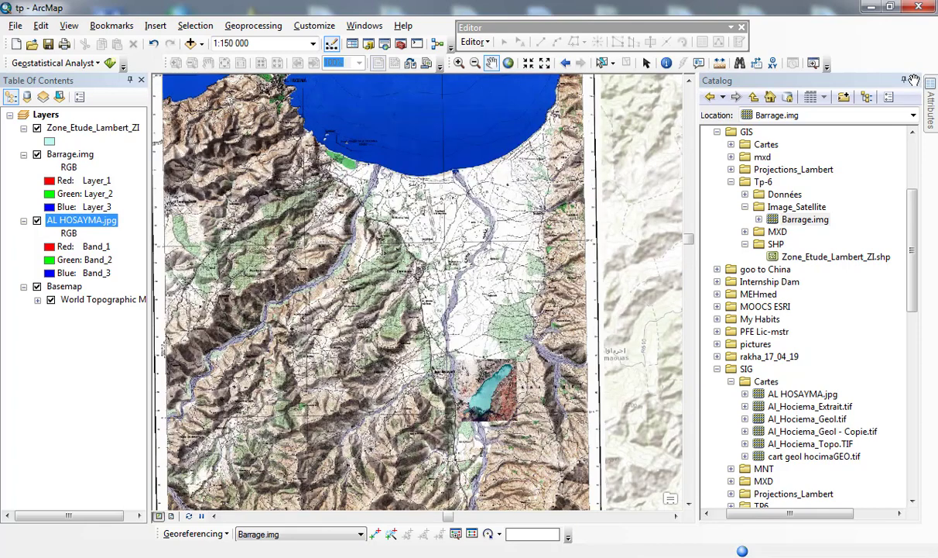
Close the catalog and set the fill colour of the Zone_Etude_Lambert_ZI polygon to red
left_click(915, 81)
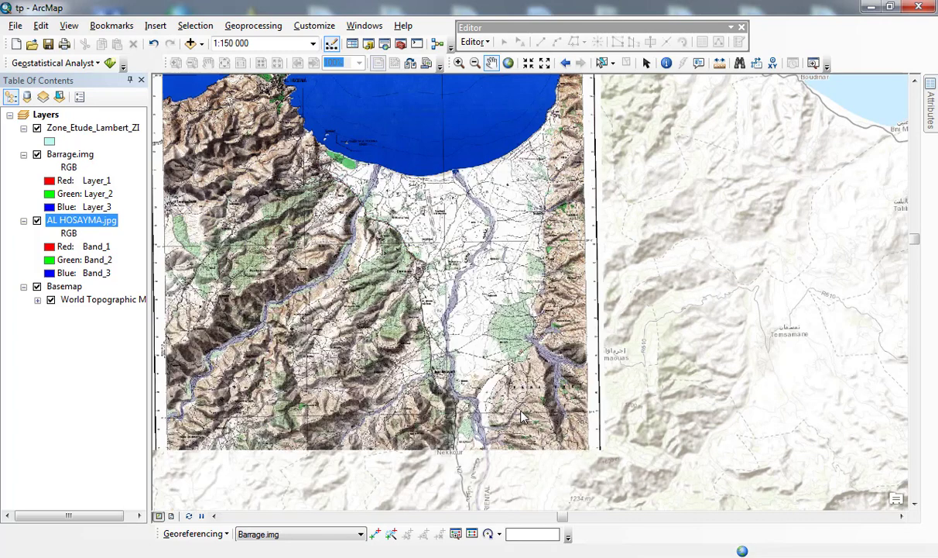
left_click(49, 140)
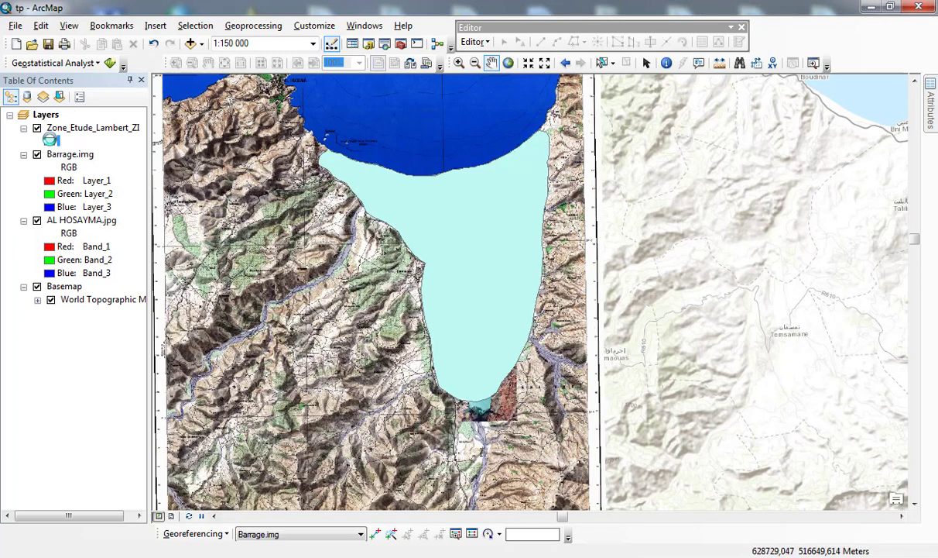
left_click(431, 211)
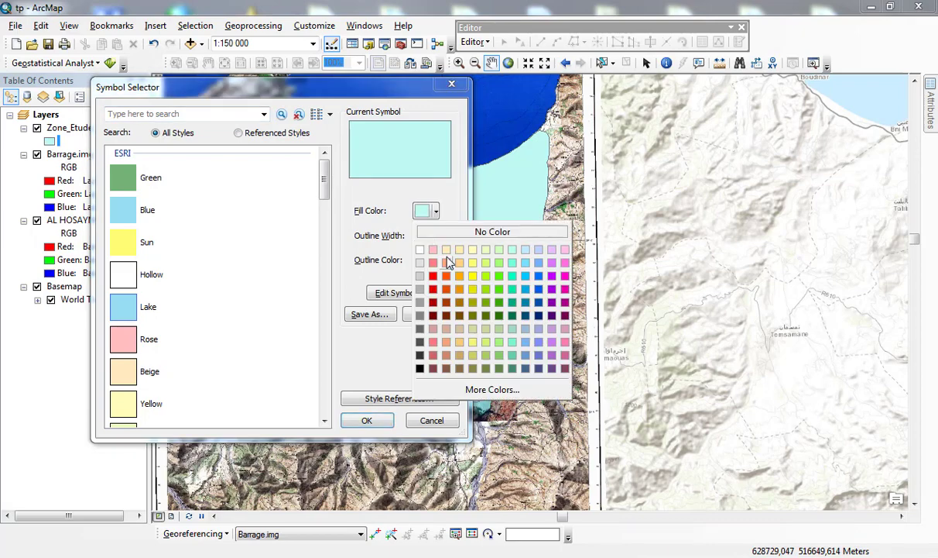
left_click(433, 276)
left_click(367, 420)
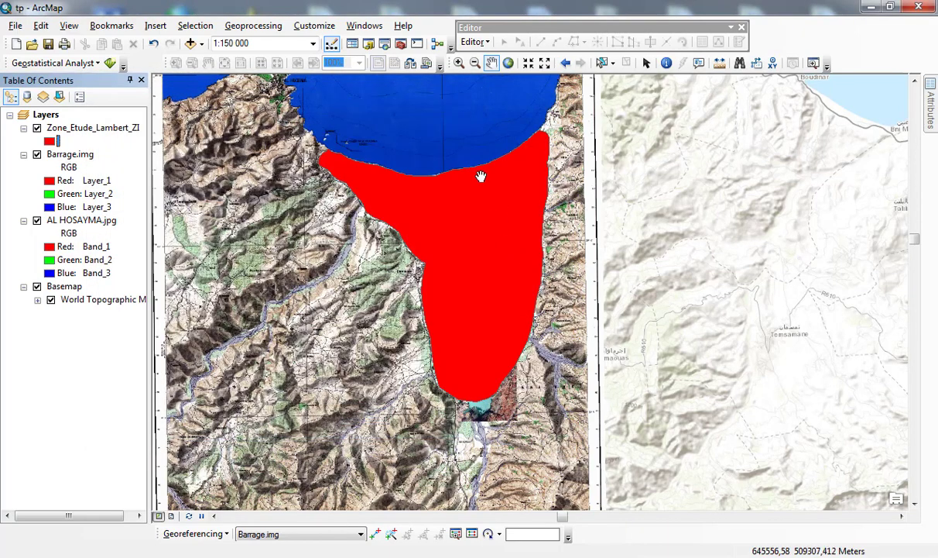
Hide the Zone_Etude_Lambert_ZI and Basemap layers and frame the dam image at 1:30 000
left_click(36, 129)
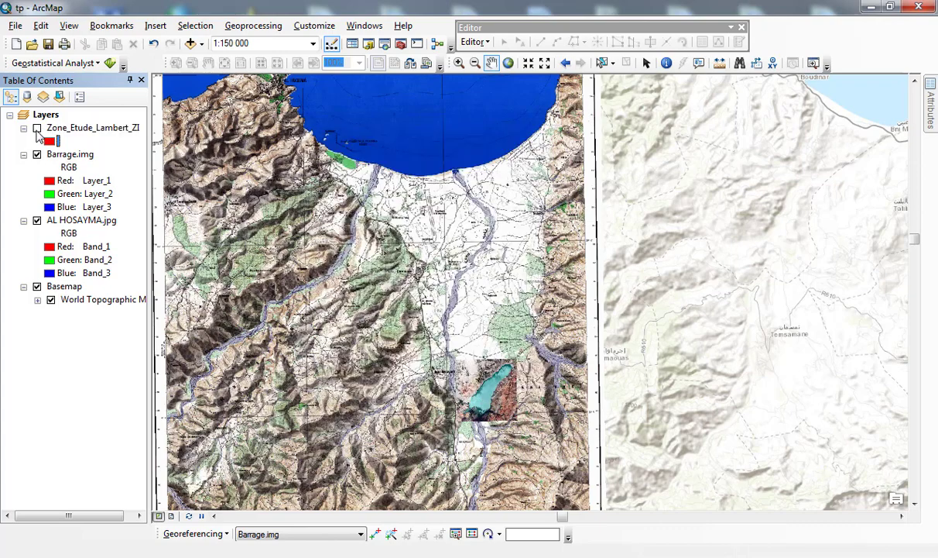
left_click(37, 155)
scroll(488, 398, "up", 3)
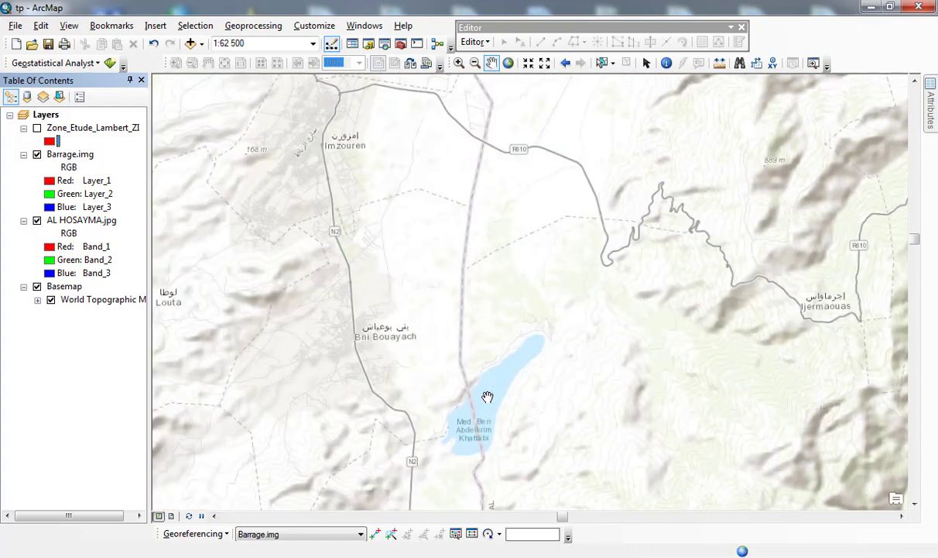
scroll(487, 398, "down", 3)
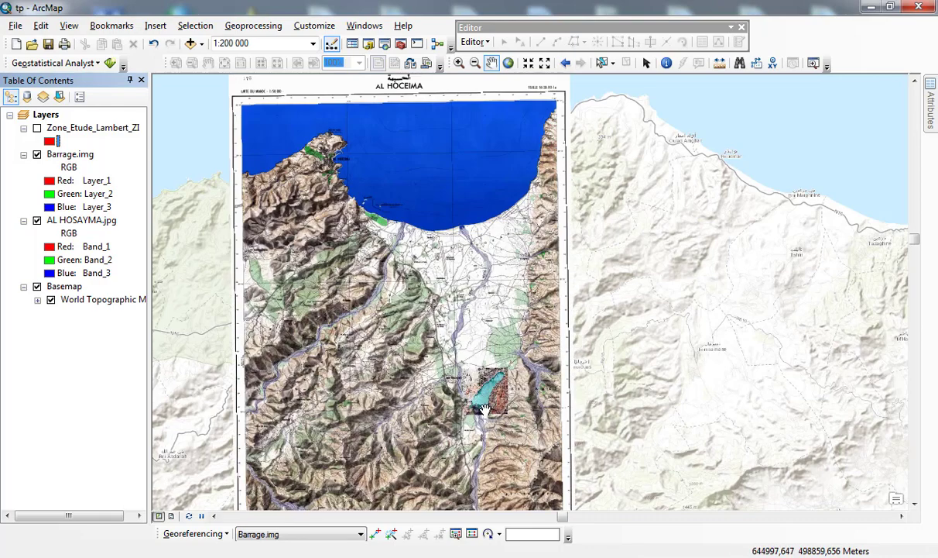
left_click(37, 285)
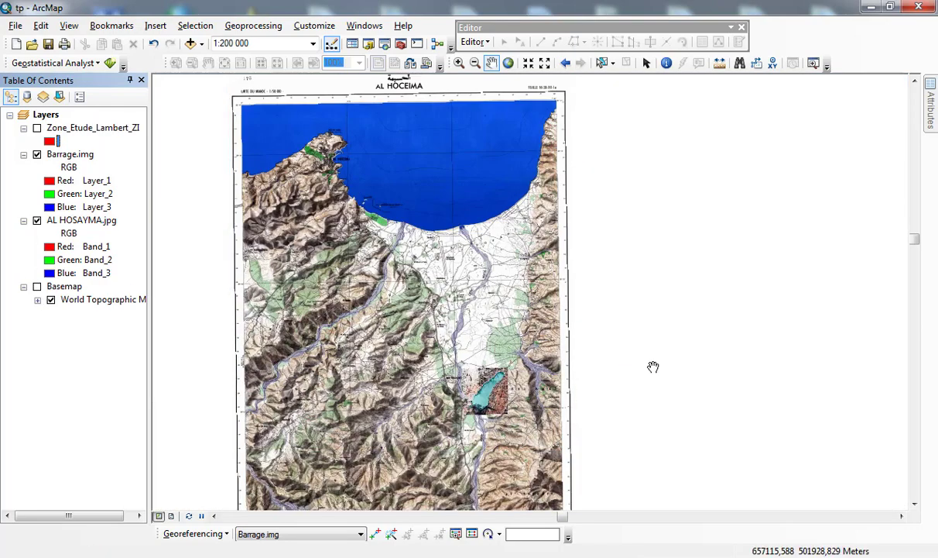
scroll(451, 366, "down", 3)
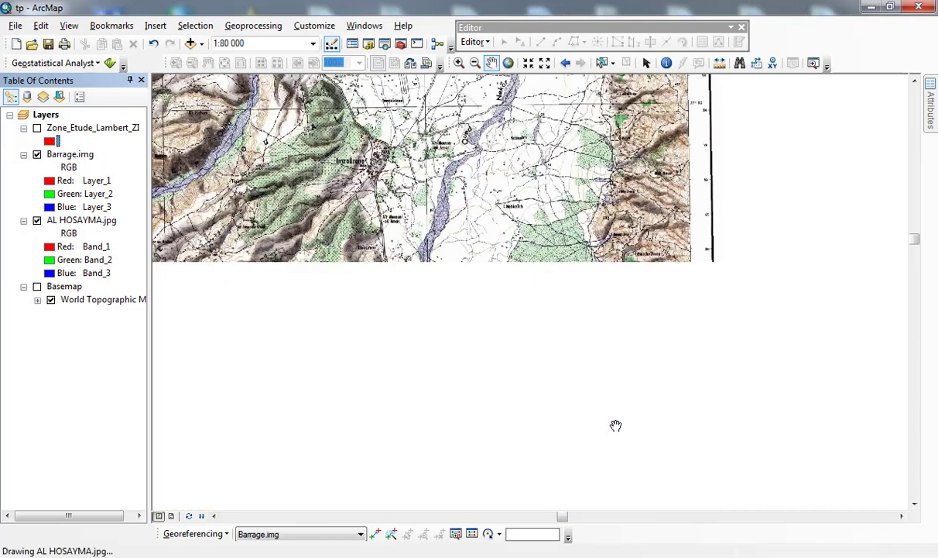
scroll(616, 425, "down", 3)
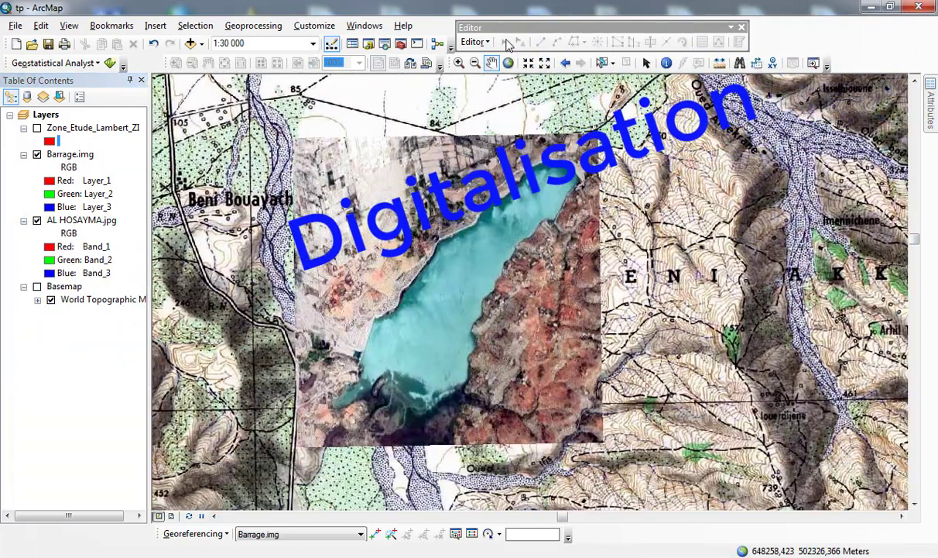
Start a new shapefile in the SHP folder of Tp-6 and name it Barrage A E
left_click(369, 43)
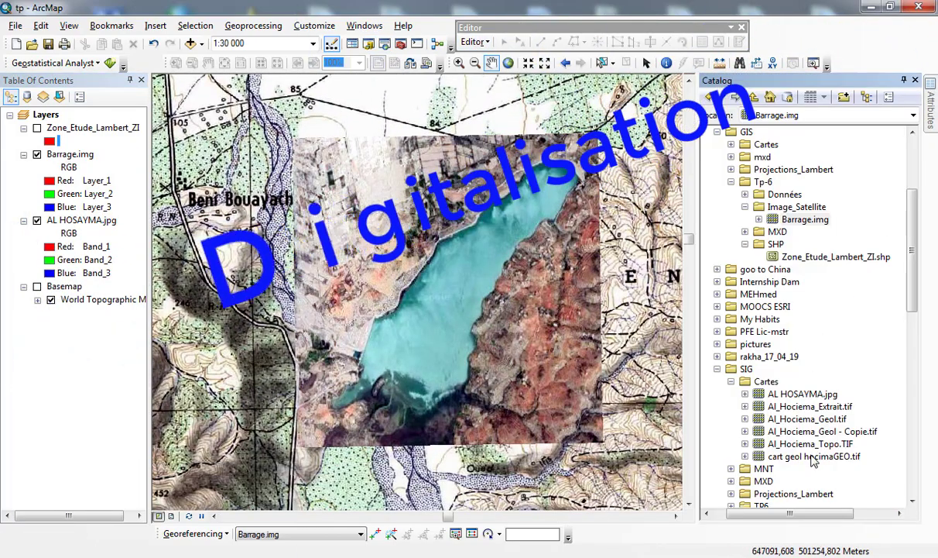
right_click(762, 245)
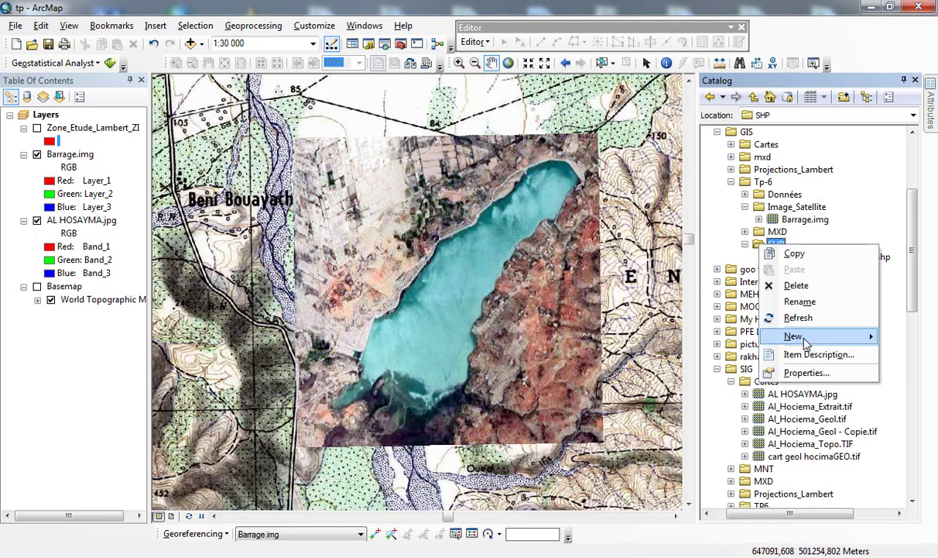
mouse_move(806, 343)
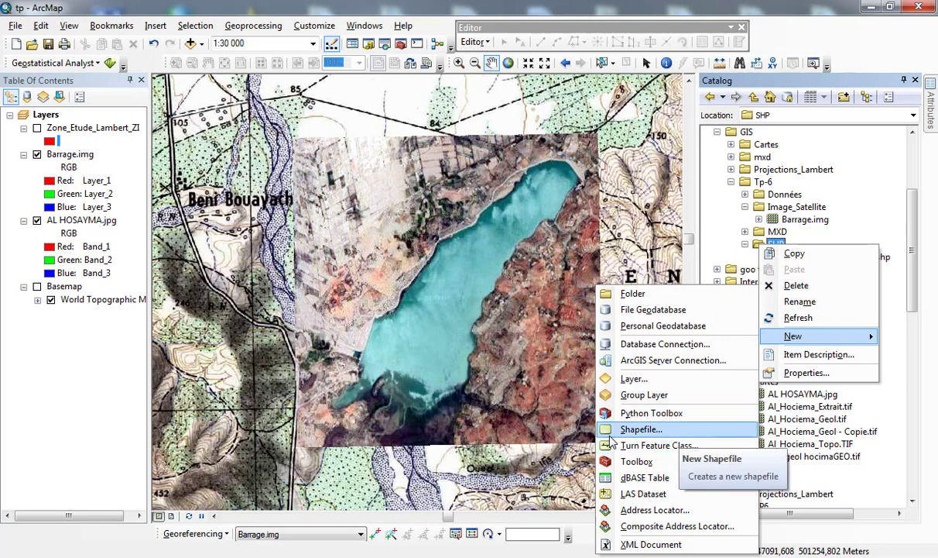
left_click(670, 433)
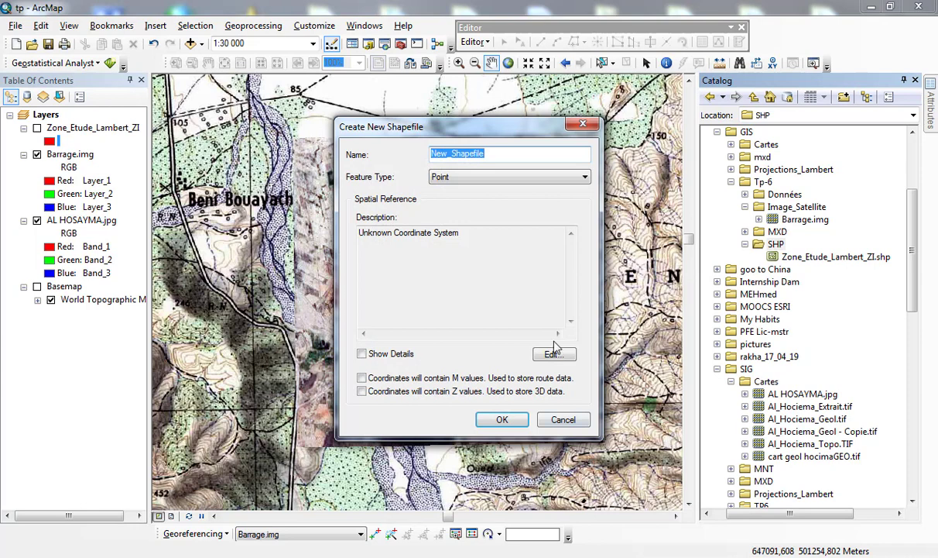
left_click(496, 152)
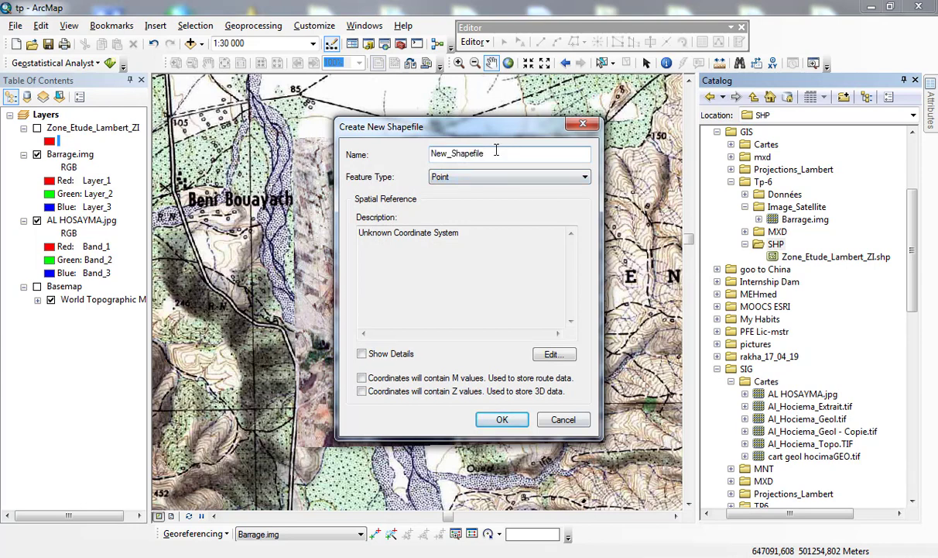
double_click(496, 151)
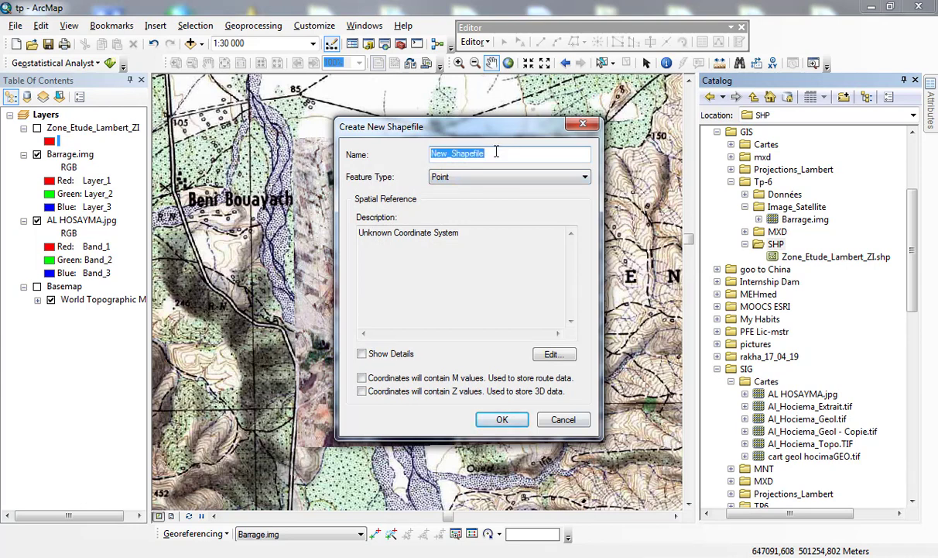
type("Barrage A E")
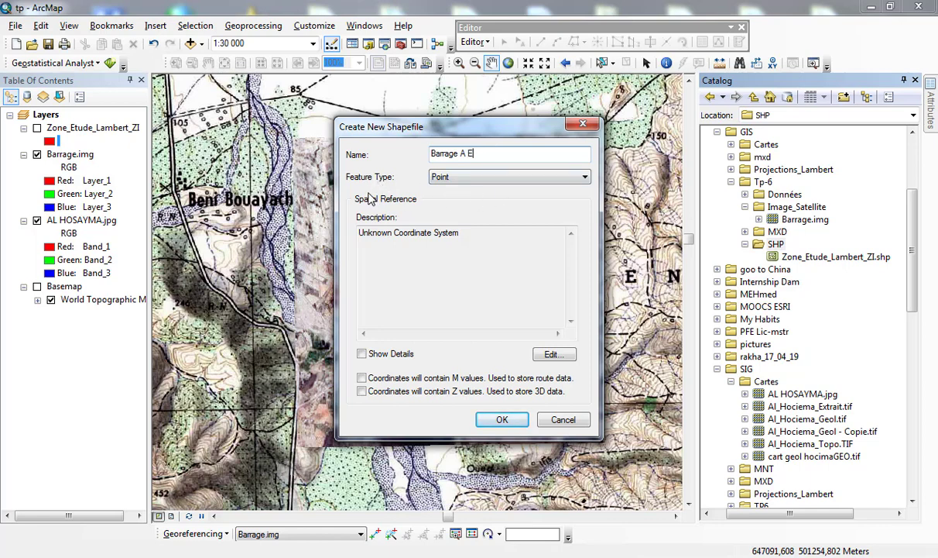
Create the shapefile as a Polygon feature type with the Nord Maroc (degrees) coordinate system
left_click(474, 178)
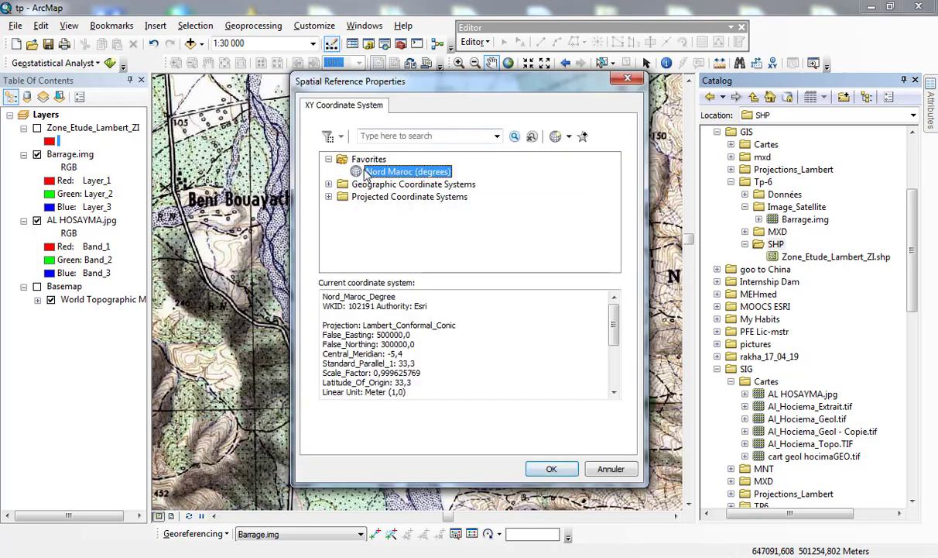
left_click(552, 470)
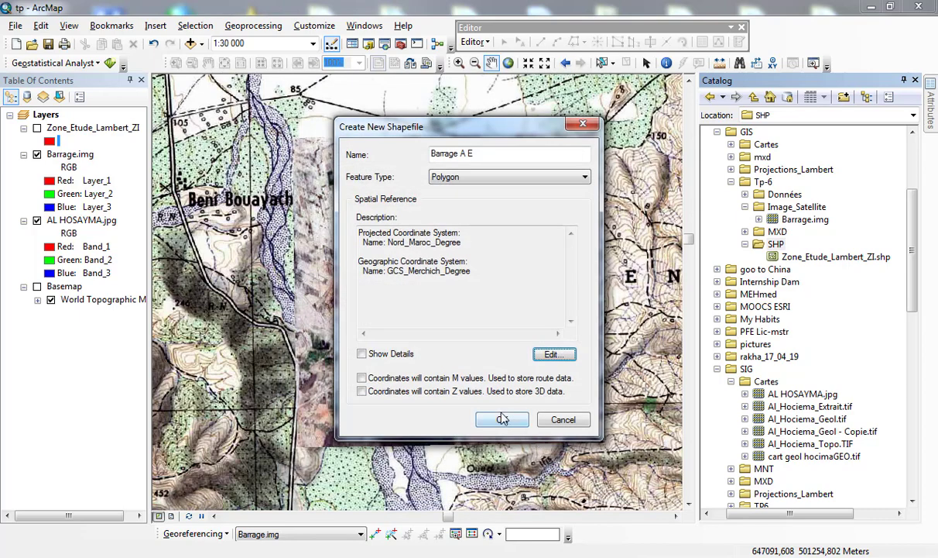
left_click(502, 419)
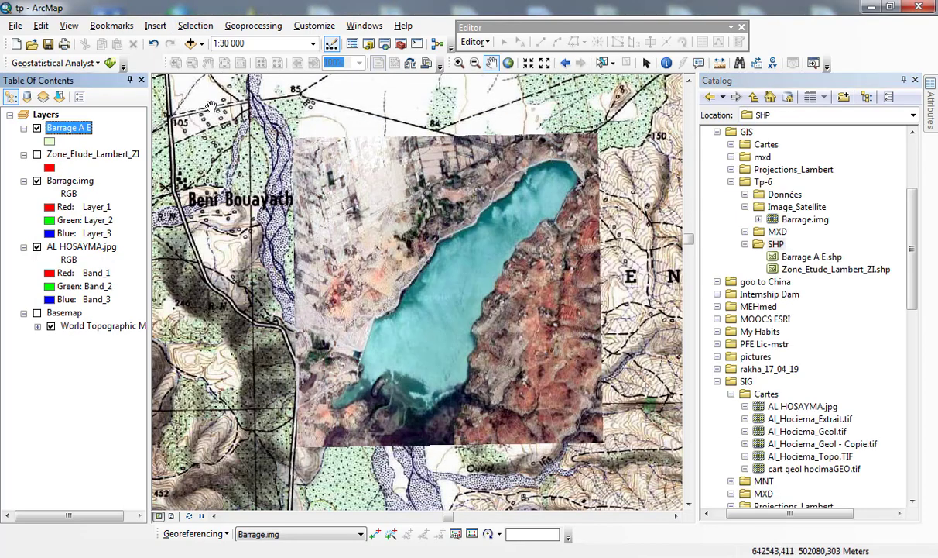
Start editing the Barrage A E layer, with AL HOSAYMA.jpg hidden, and open its feature creation templates
right_click(69, 133)
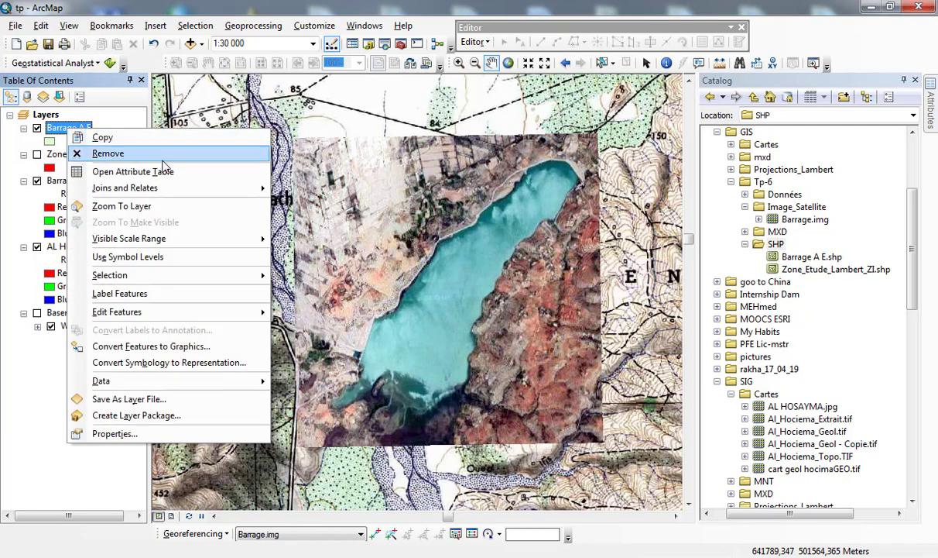
mouse_move(208, 317)
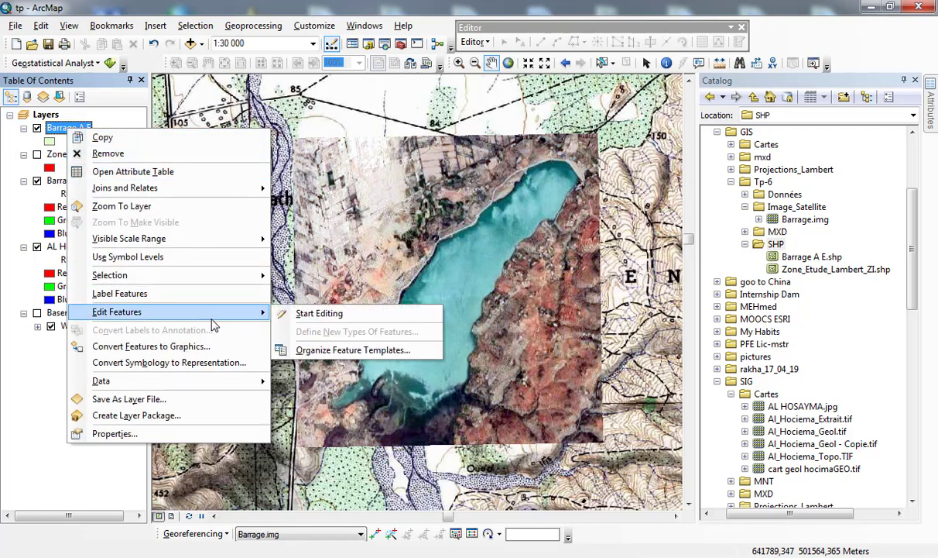
left_click(353, 312)
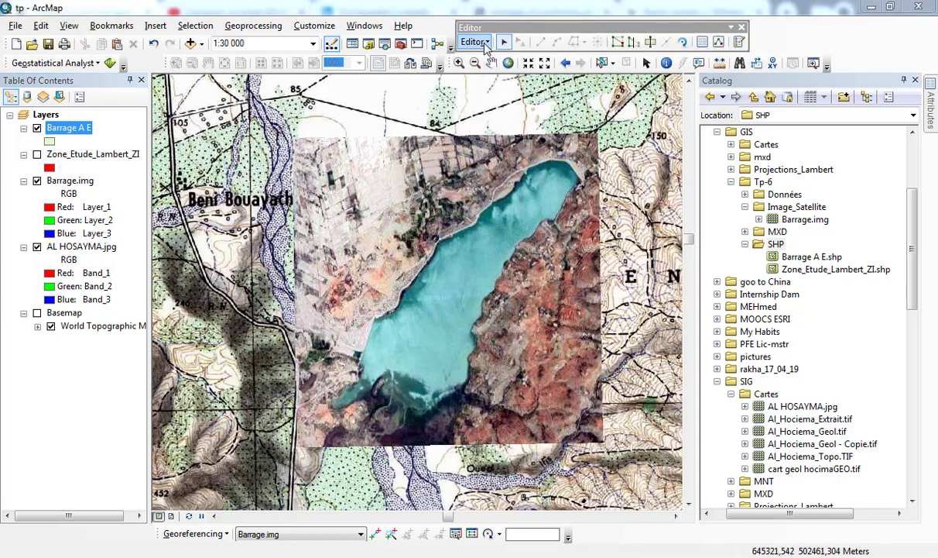
left_click(486, 44)
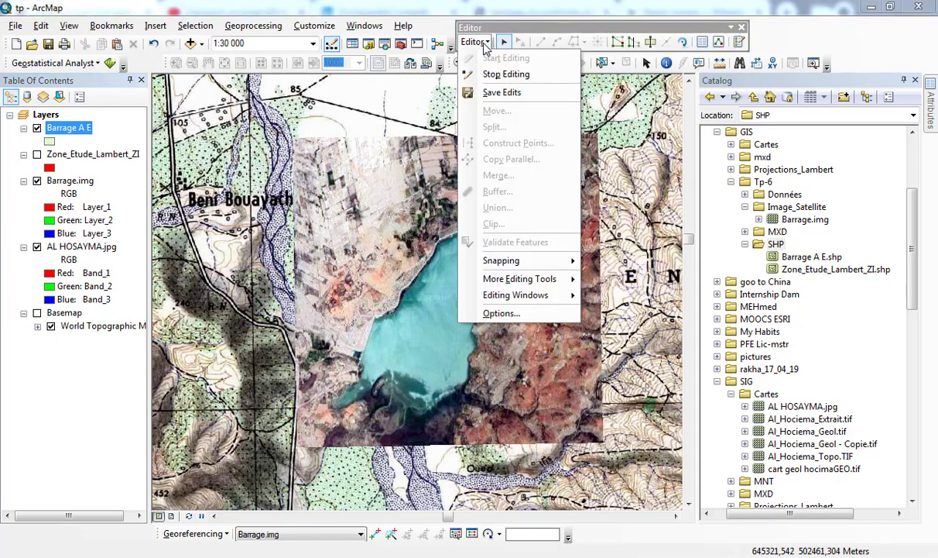
left_click(484, 45)
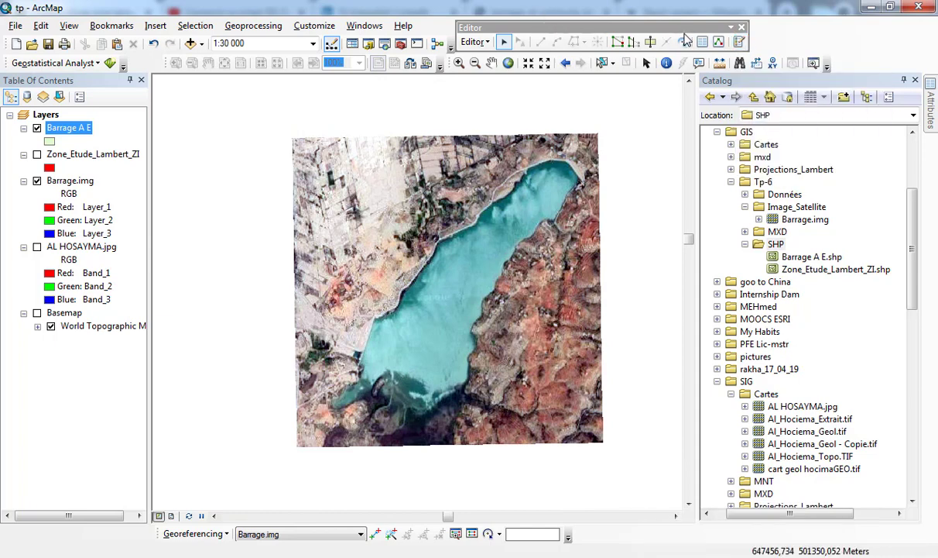
left_click(739, 43)
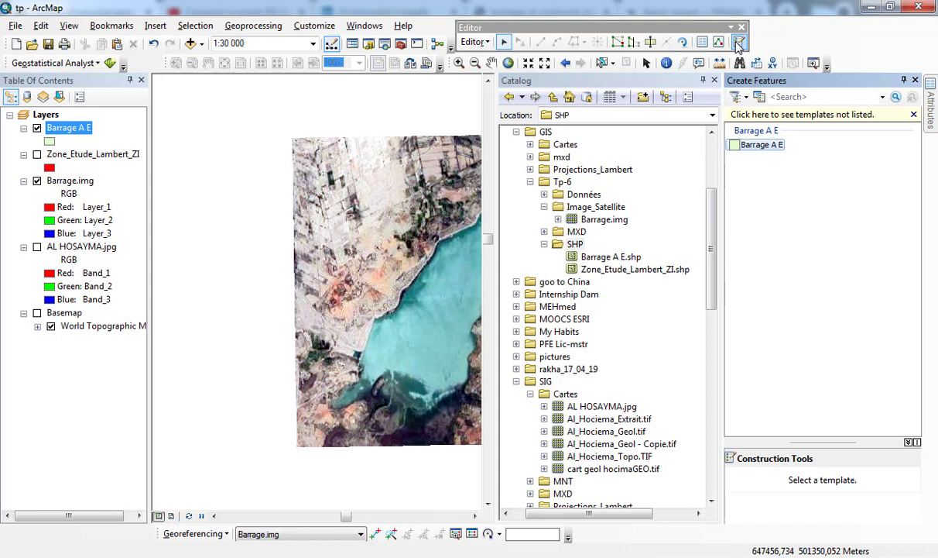
Choose the Barrage A E template with the Polygon construction tool and hide the Catalog to enlarge the map
left_click(737, 145)
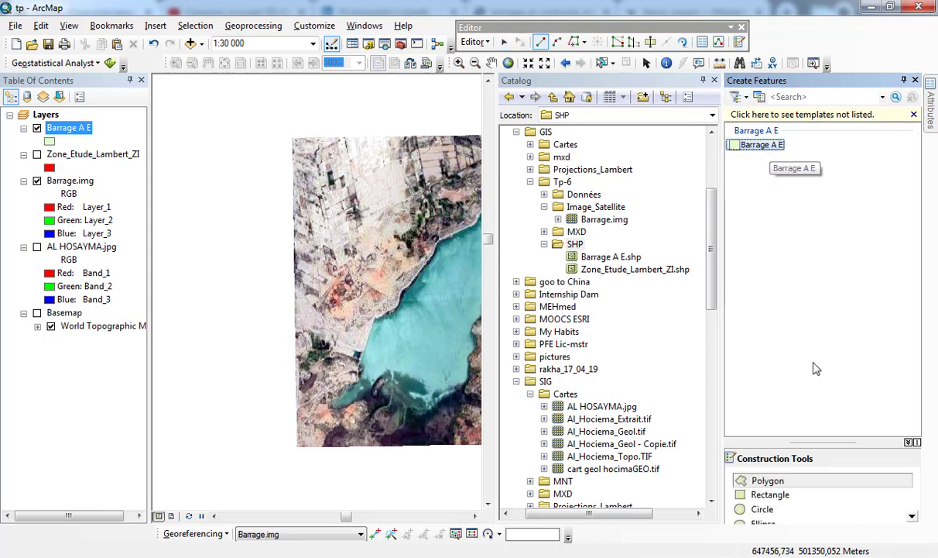
left_click(765, 483)
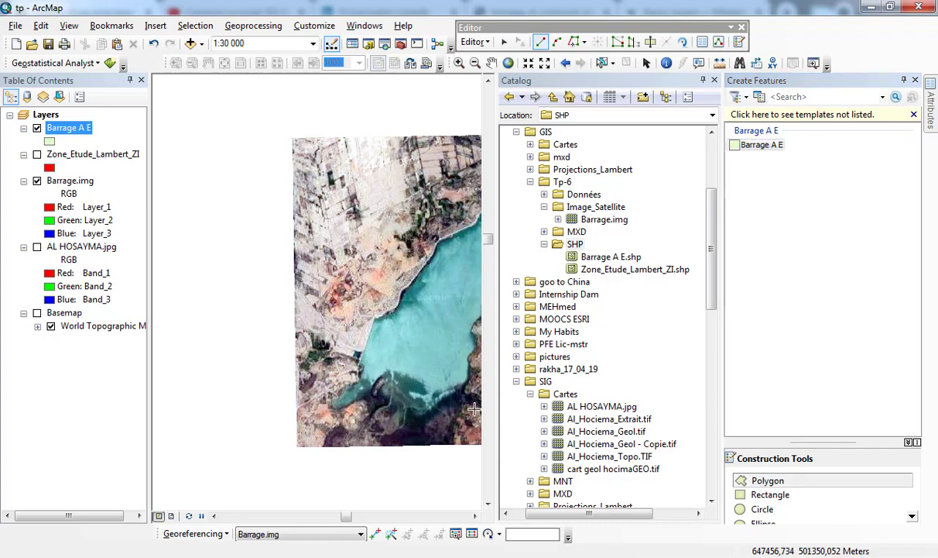
left_click(715, 80)
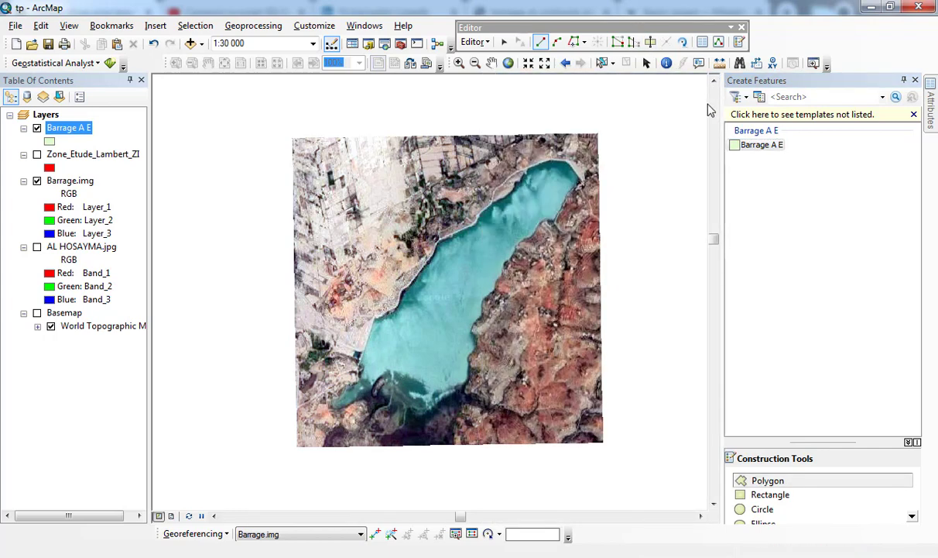
Start the reservoir polygon and trace its first vertices southwestward along the eastern shore from the rocky spur near the northern end
scroll(546, 232, "up", 3)
scroll(547, 232, "up", 3)
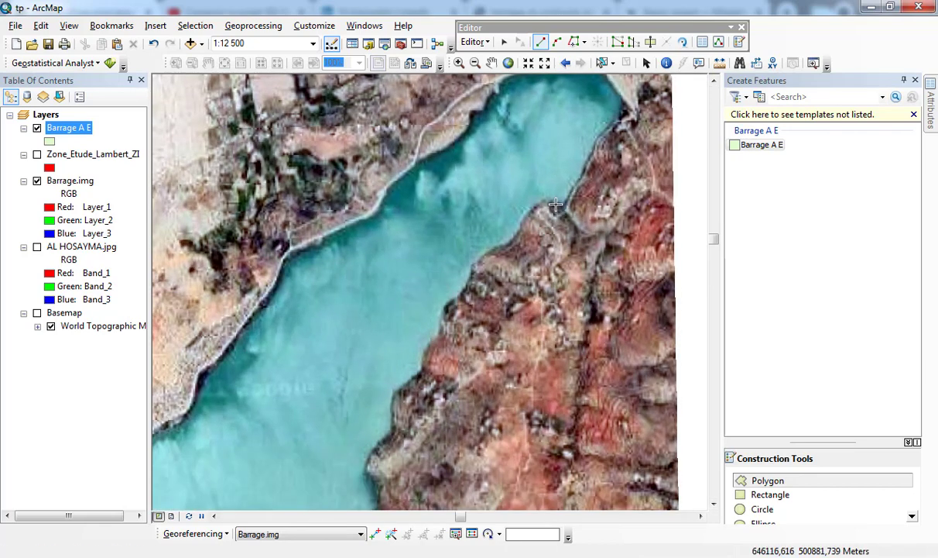
left_click(563, 205)
left_click(538, 200)
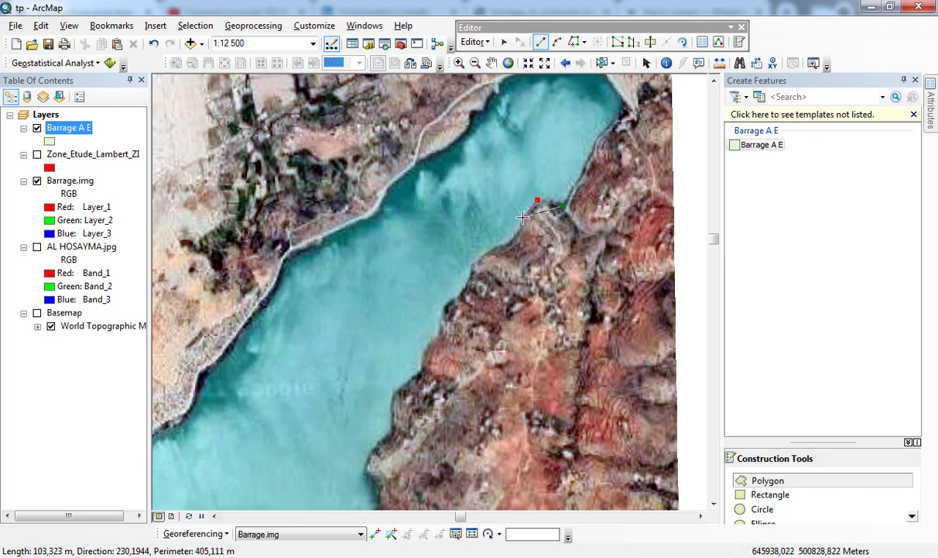
left_click(523, 218)
left_click(513, 241)
left_click(488, 251)
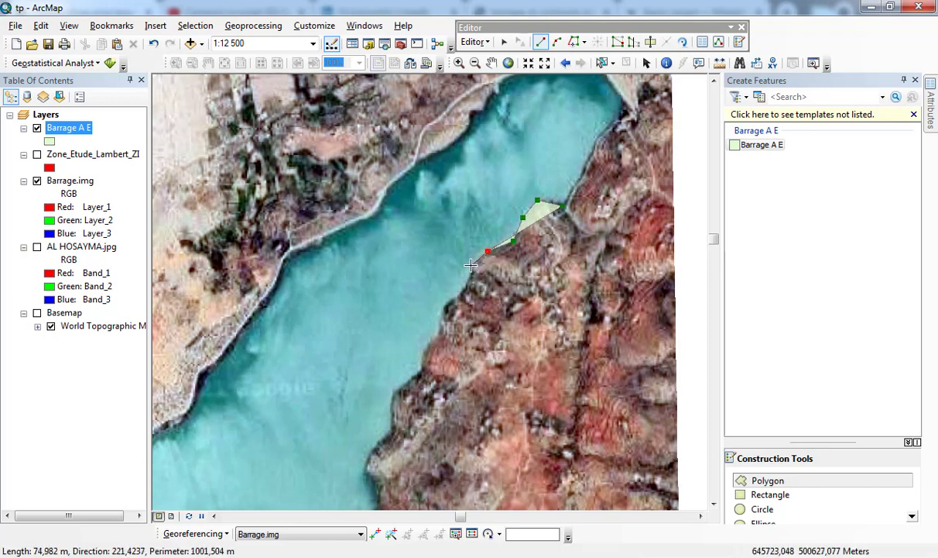
left_click(470, 269)
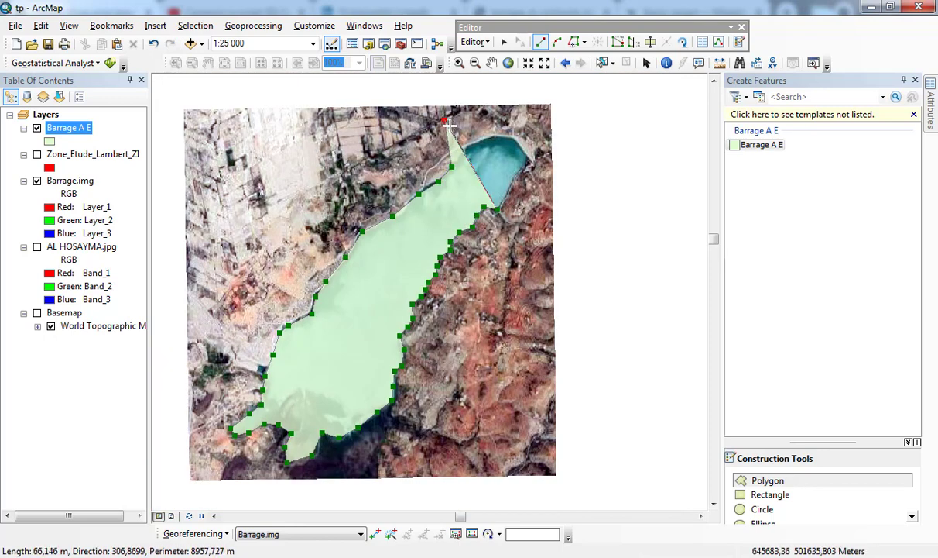
left_click(444, 120)
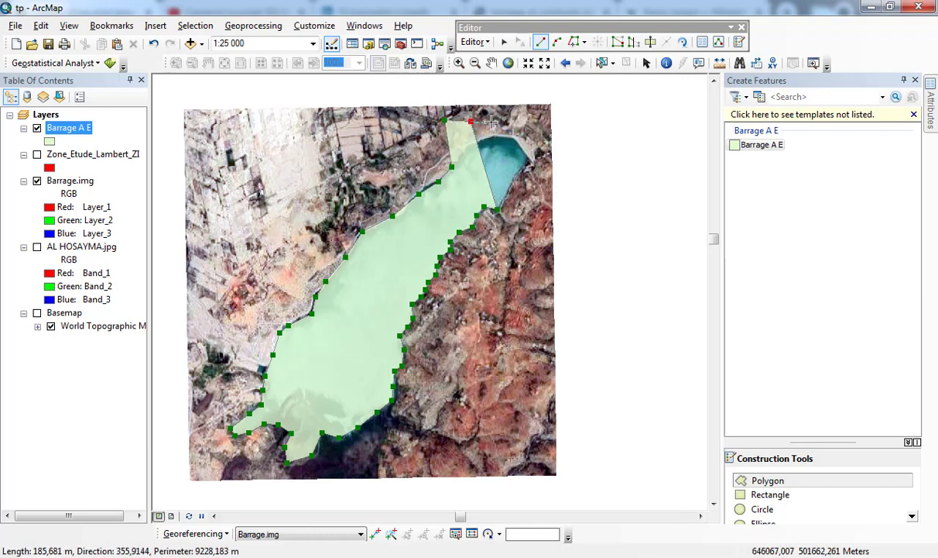
left_click(470, 121)
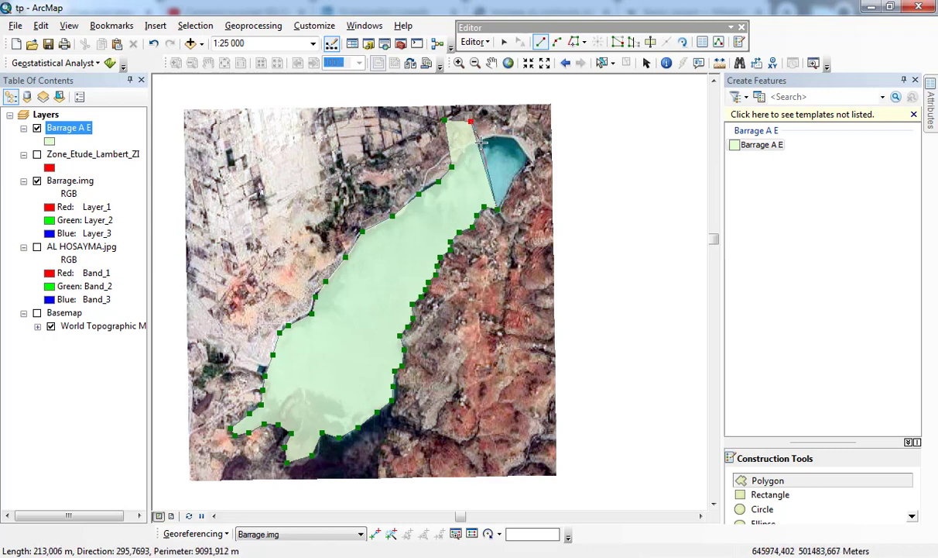
key("ctrl+z")
key("ctrl+z")
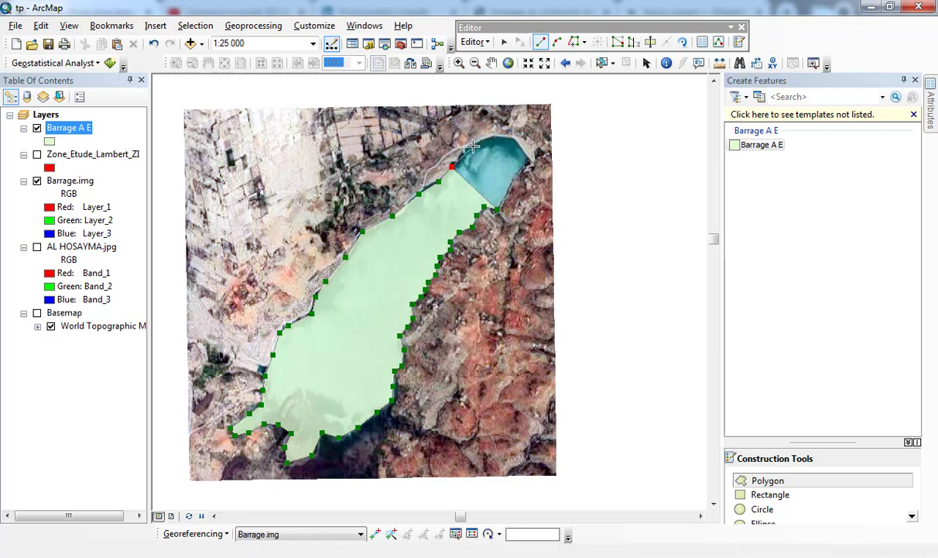
Trace the remaining shoreline around the reservoir's northern end back to the starting vertex and finish the polygon
left_click(457, 155)
left_click(482, 140)
left_click(506, 133)
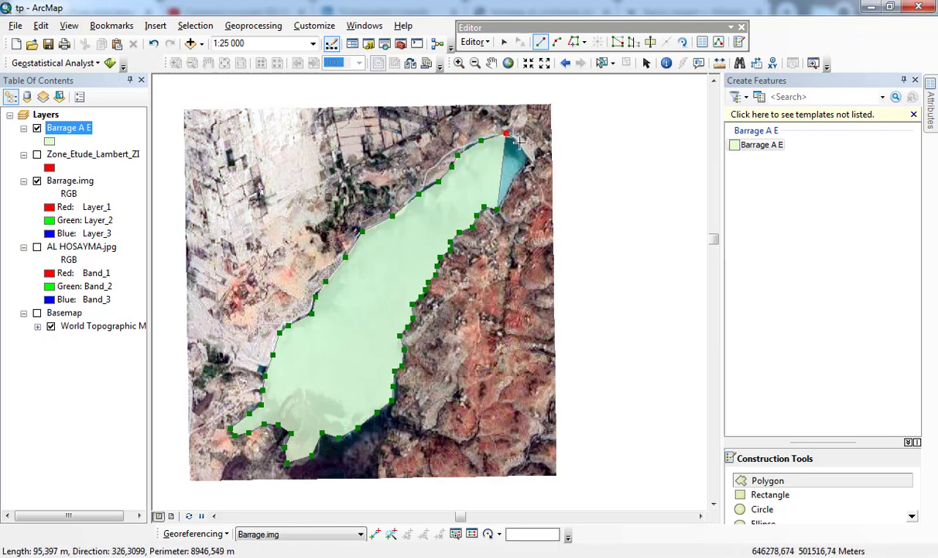
left_click(522, 145)
left_click(534, 162)
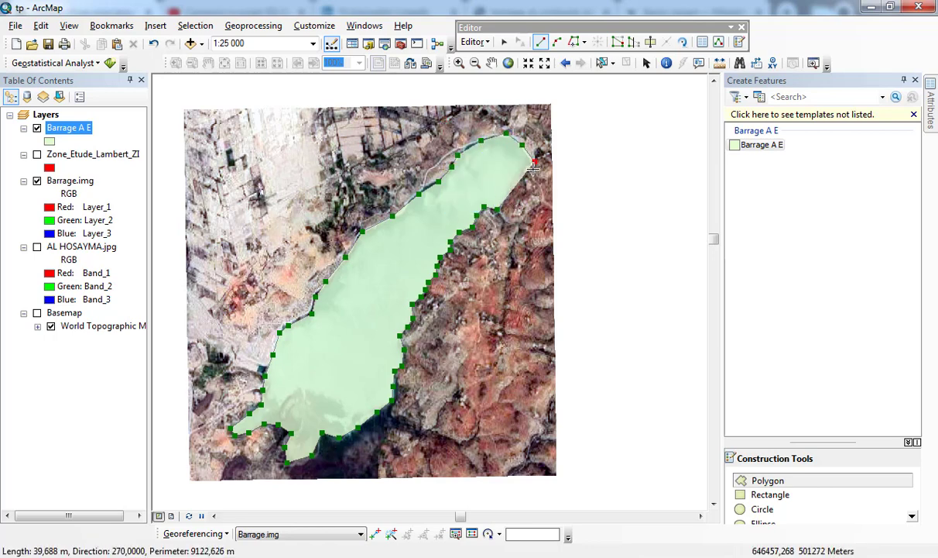
left_click(500, 209)
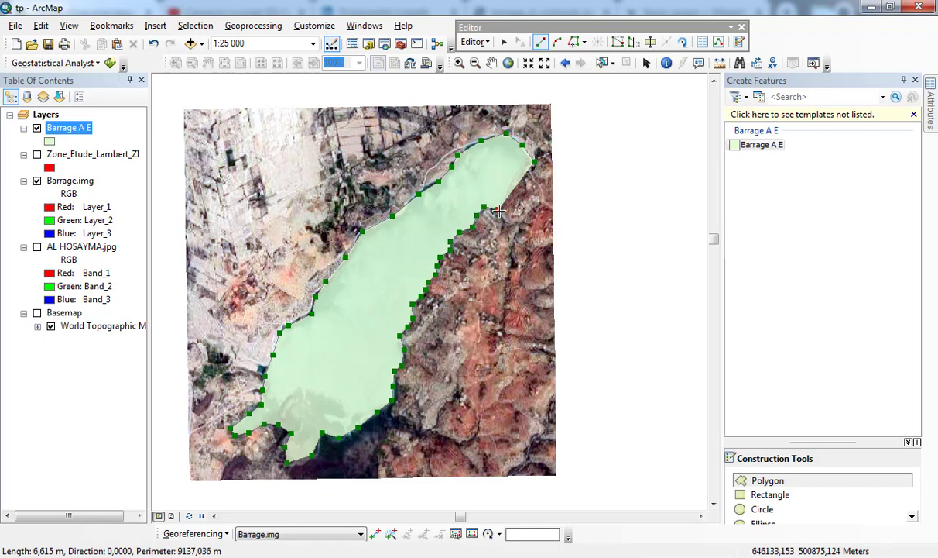
double_click(499, 211)
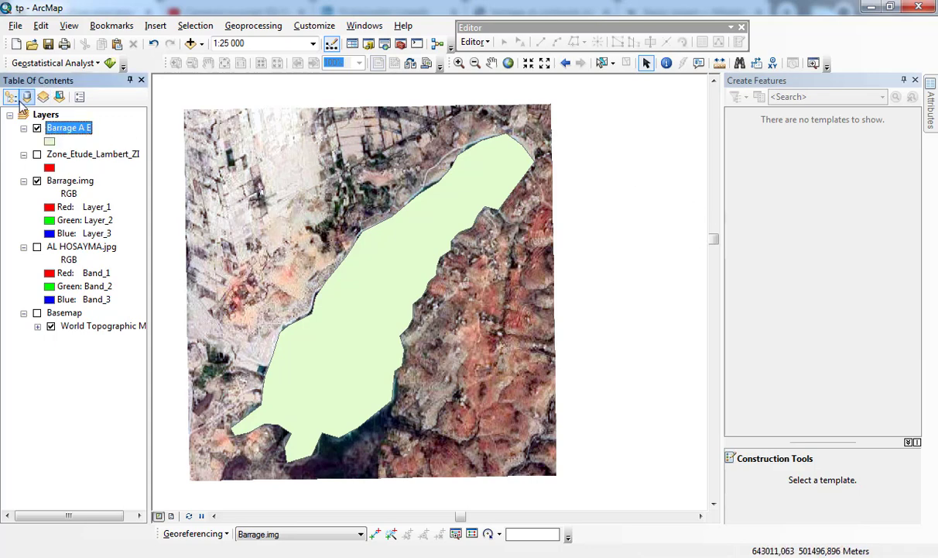
Add a field named Area with the Double type to the Barrage A E attribute table
right_click(68, 134)
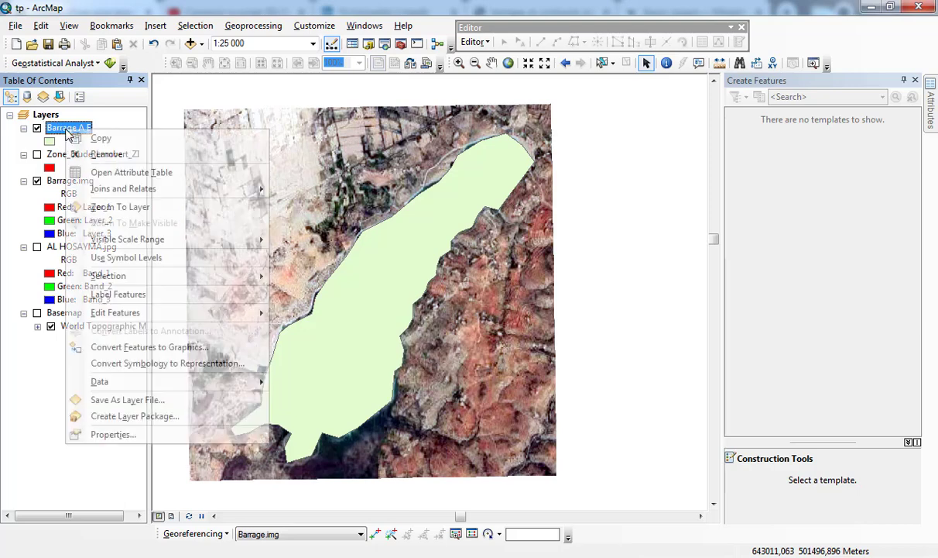
left_click(120, 172)
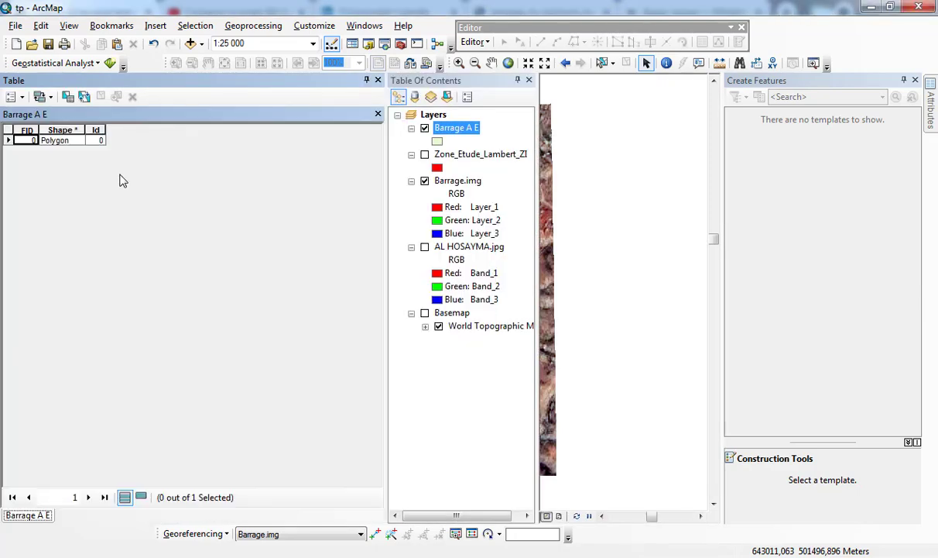
left_click(22, 97)
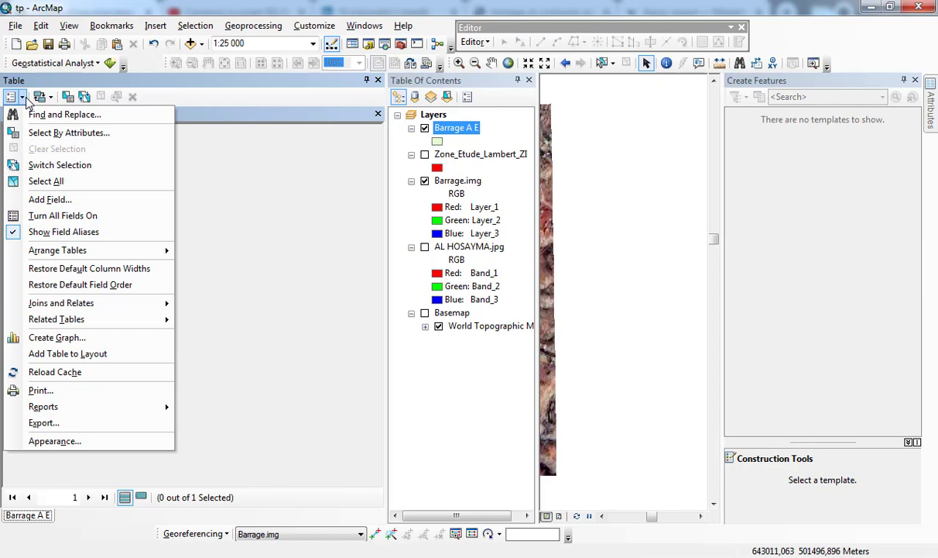
left_click(50, 200)
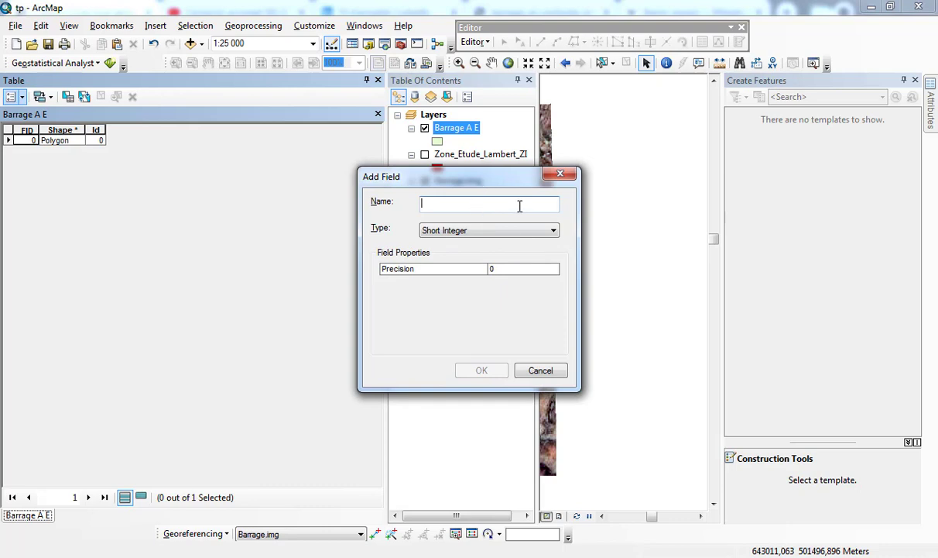
type("Area")
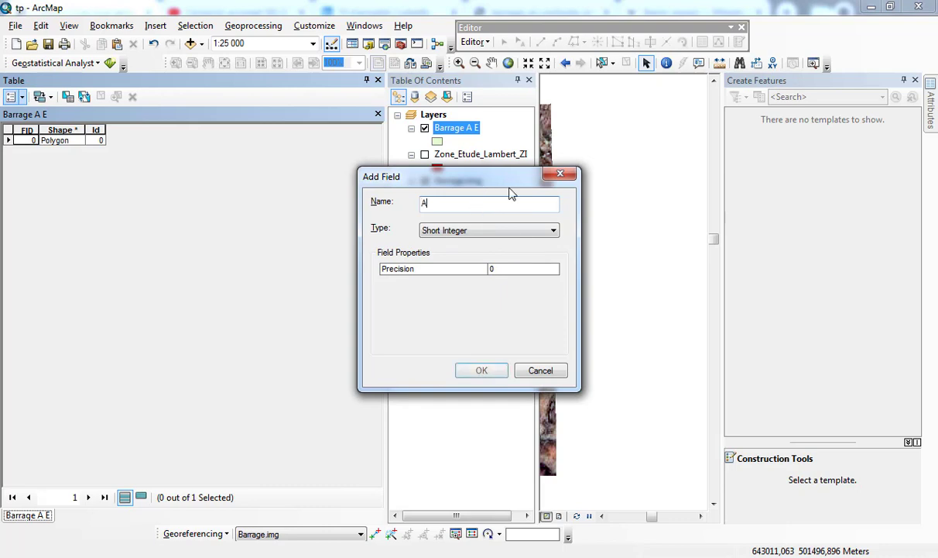
left_click(547, 232)
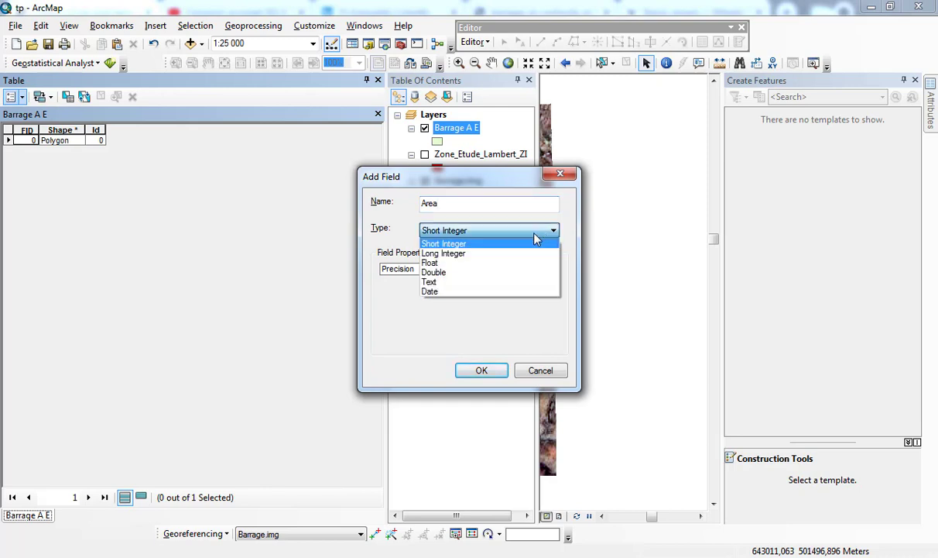
left_click(513, 272)
left_click(482, 371)
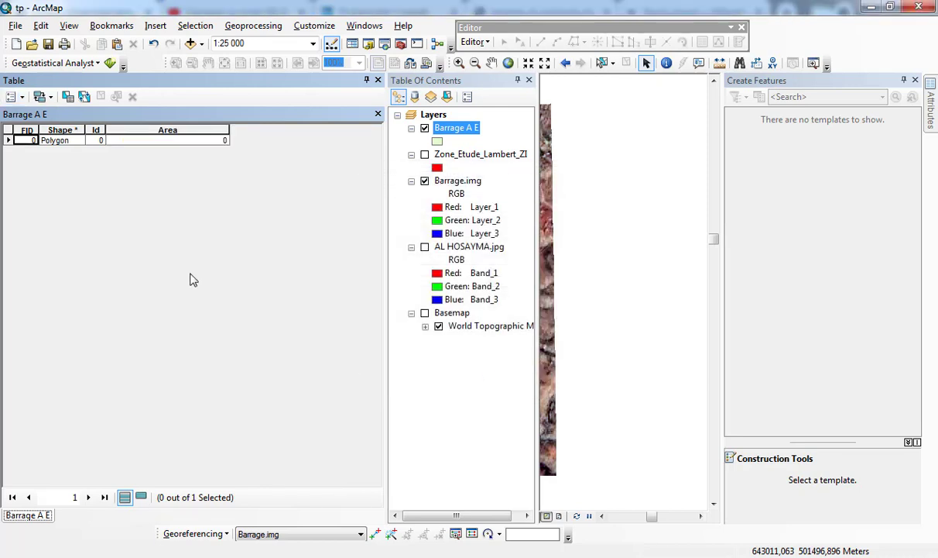
Calculate the Area field's geometry as area in Square Kilometers [sq km], using the coordinate system of the data source
left_click(148, 128)
right_click(148, 128)
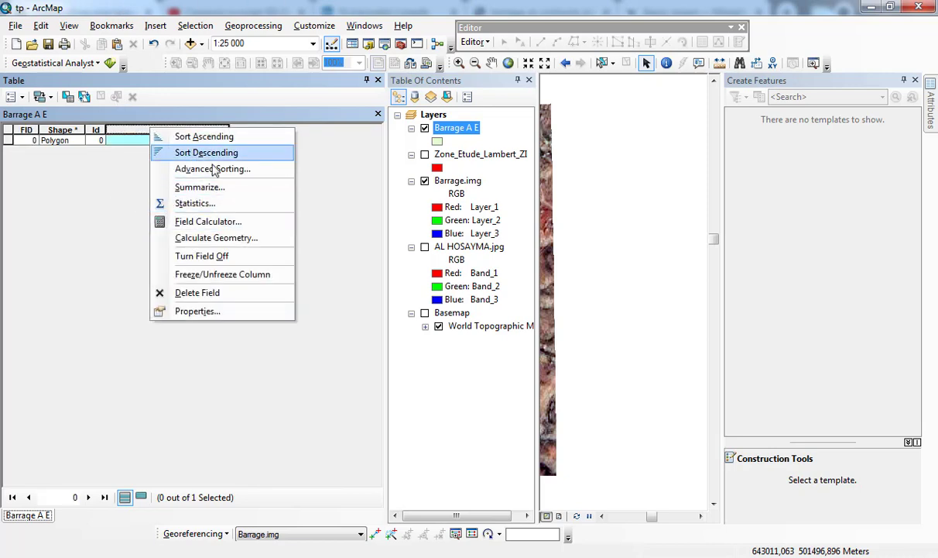
left_click(91, 211)
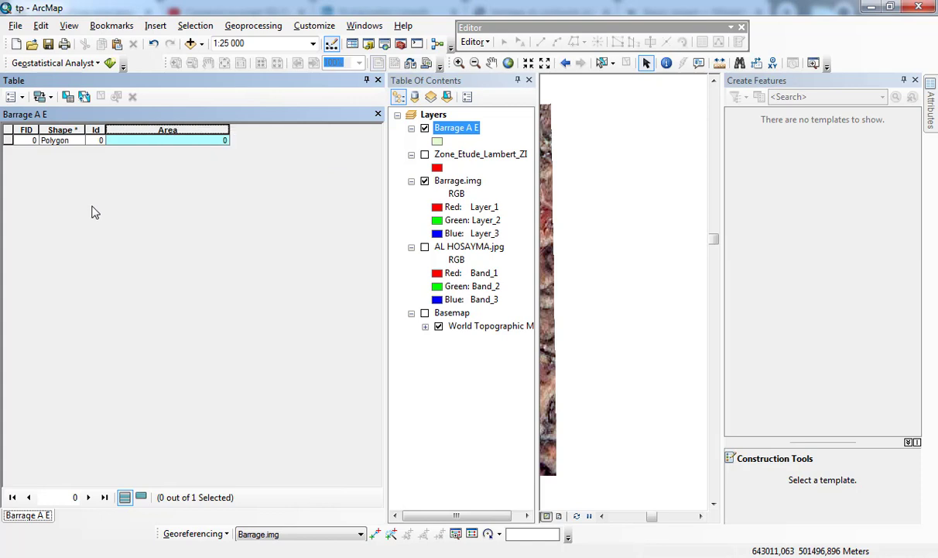
right_click(152, 133)
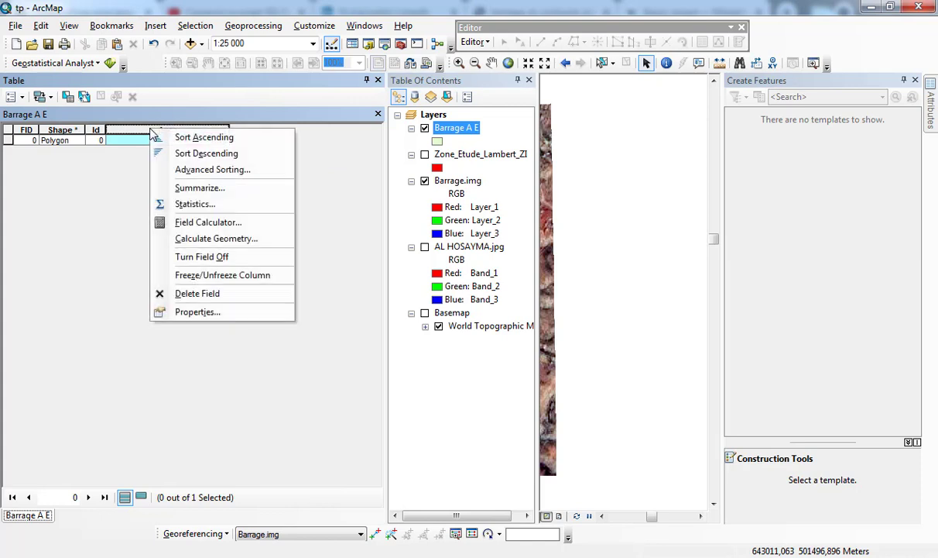
left_click(203, 239)
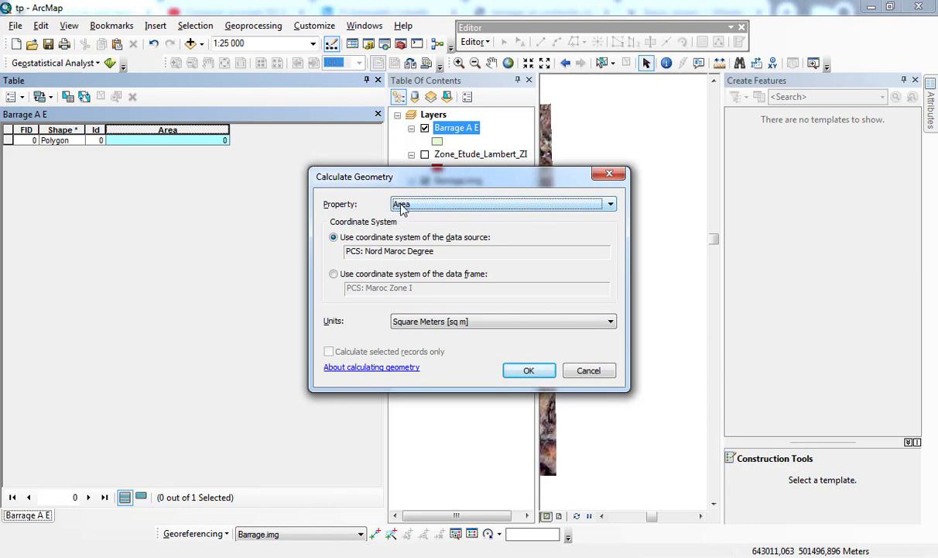
left_click(449, 204)
left_click(449, 204)
left_click(449, 205)
left_click(448, 205)
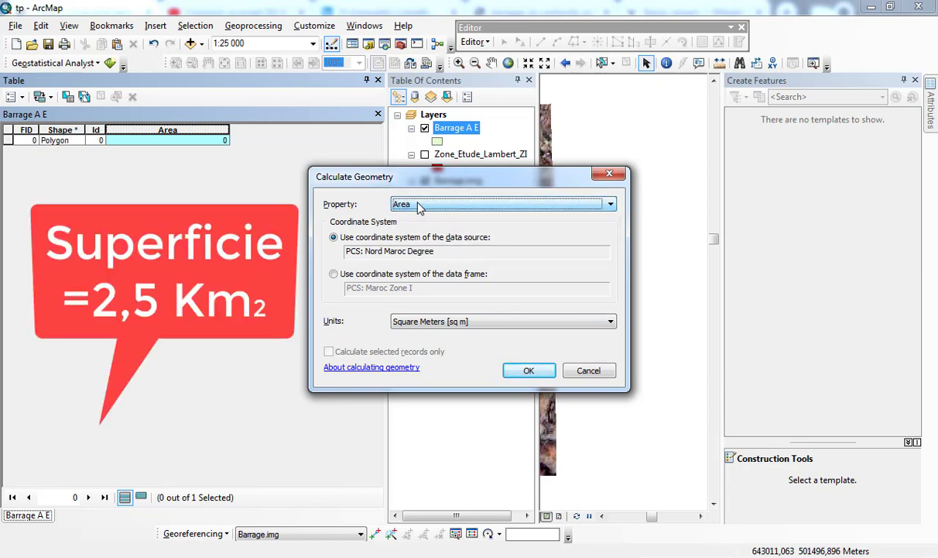
left_click(505, 324)
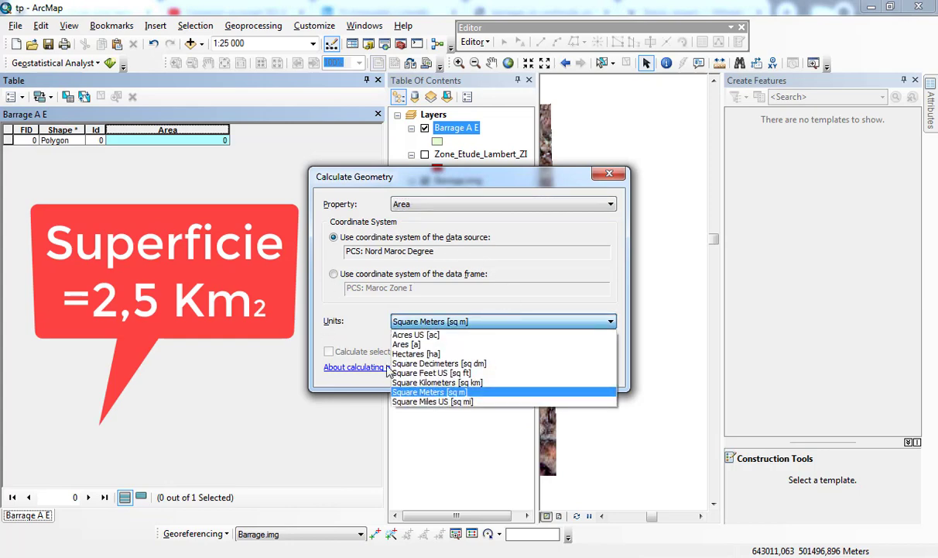
left_click(485, 383)
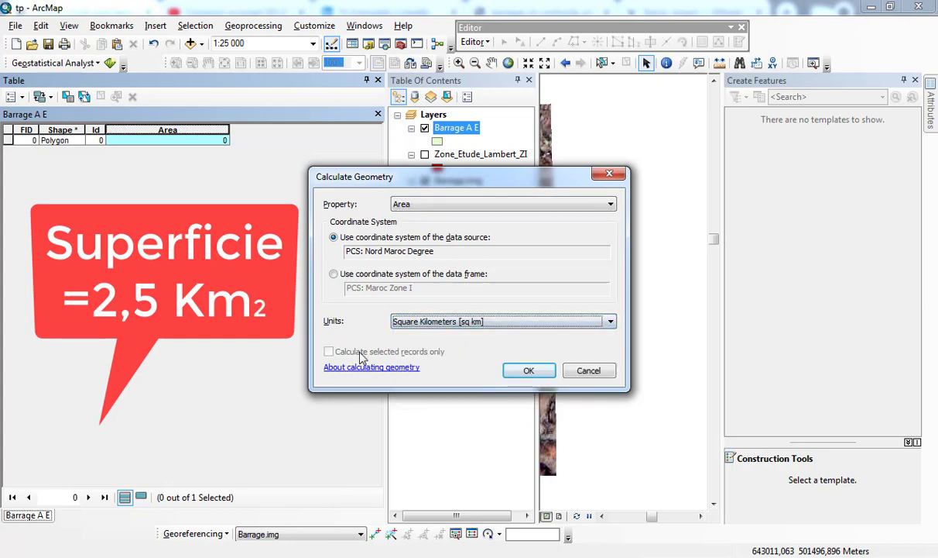
left_click(541, 374)
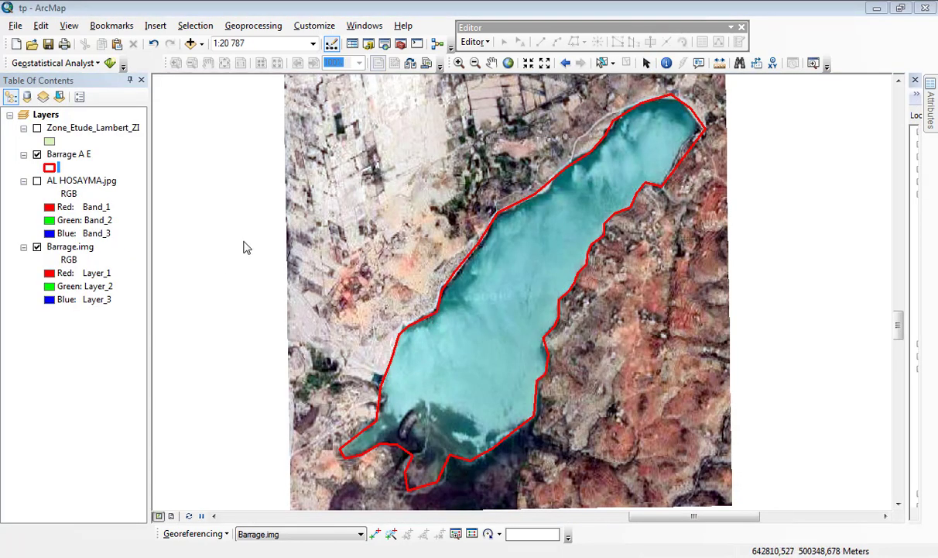
Examine how closely the red Barrage A E outline follows the reservoir shoreline on the satellite image
scroll(424, 292, "up", 2)
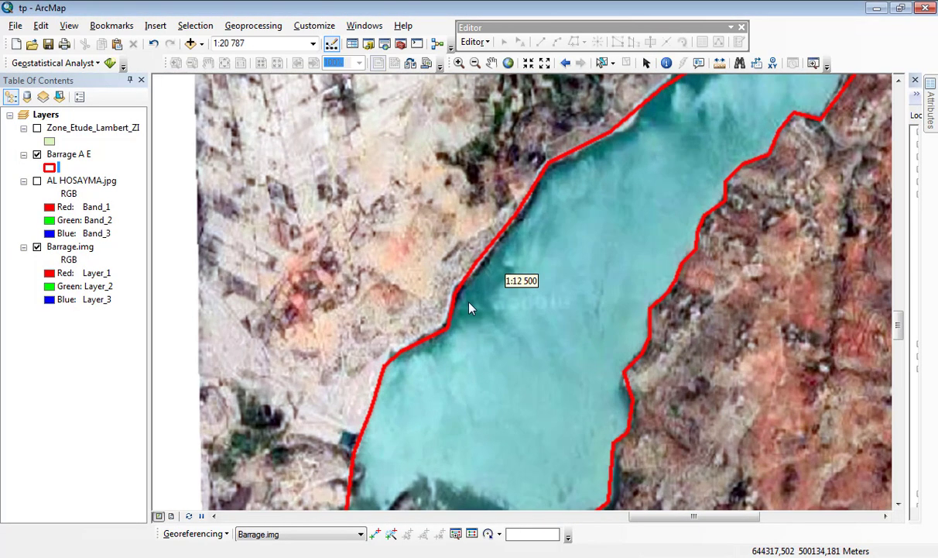
scroll(477, 305, "up", 2)
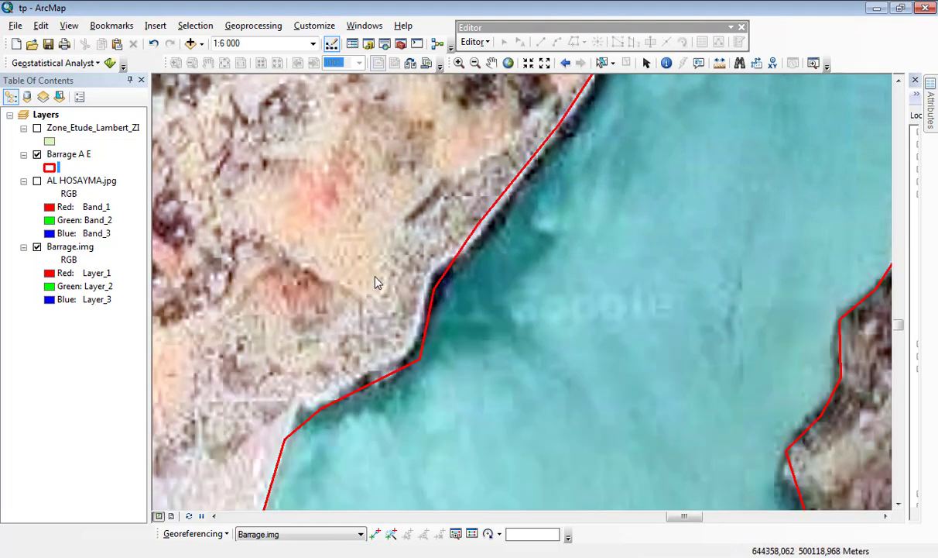
scroll(588, 329, "up", 2)
scroll(588, 333, "down", 3)
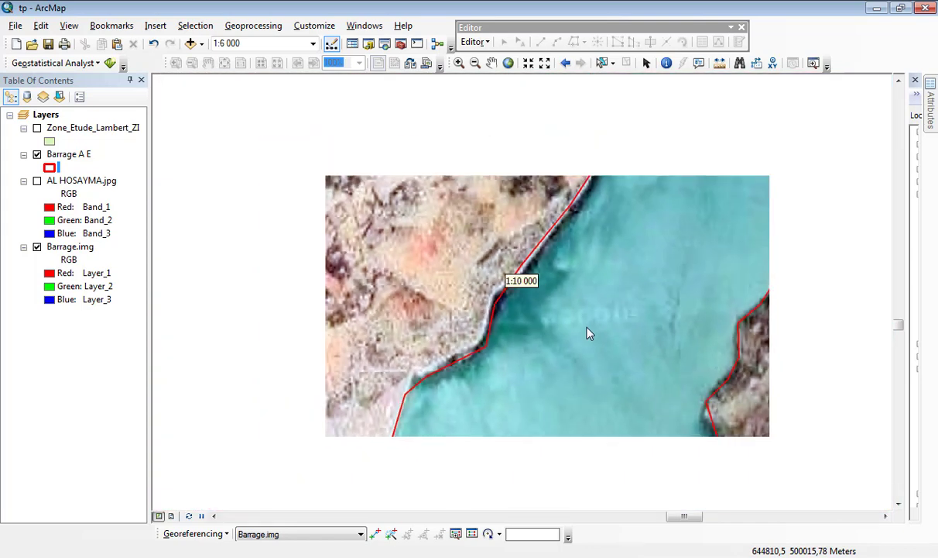
scroll(398, 309, "down", 1)
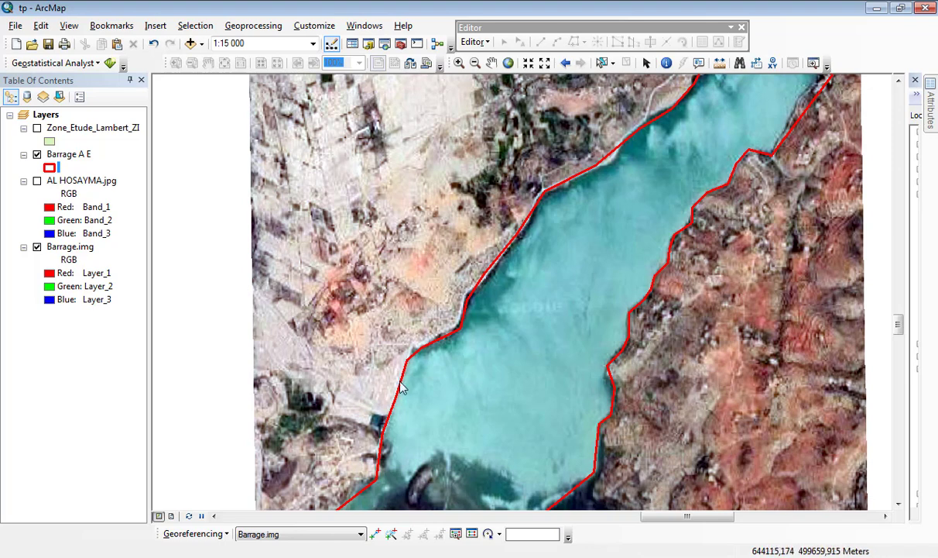
scroll(312, 315, "down", 2)
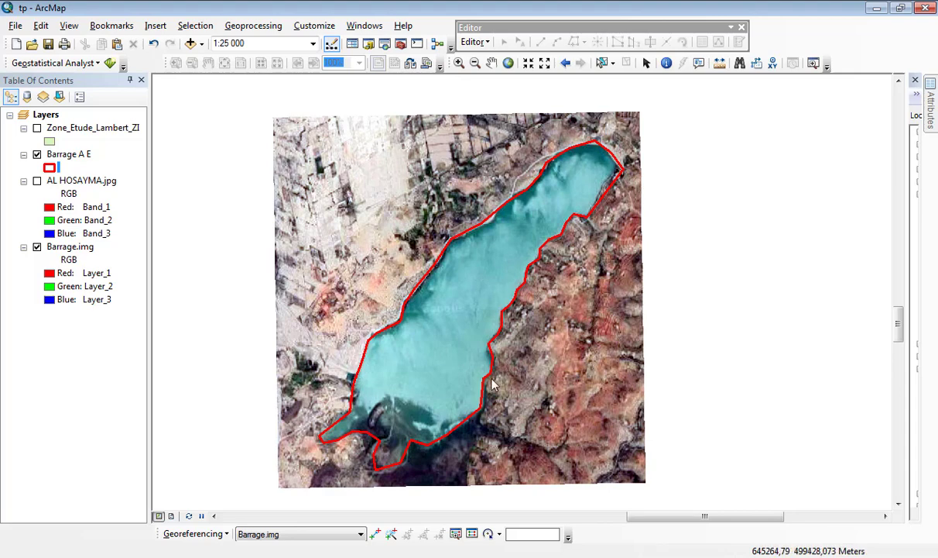
Start the Buffer geoprocessing tool and choose Barrage A E as its input features
left_click(256, 27)
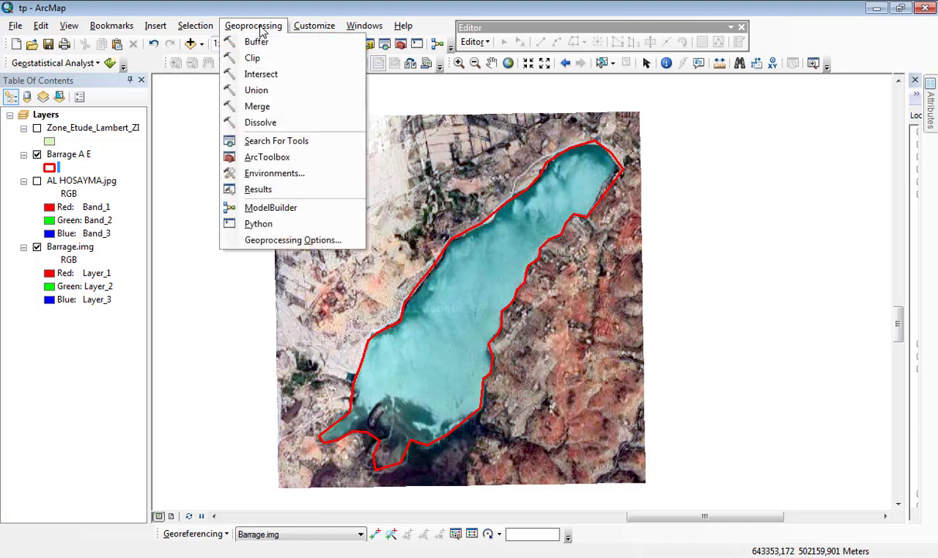
left_click(261, 27)
left_click(262, 27)
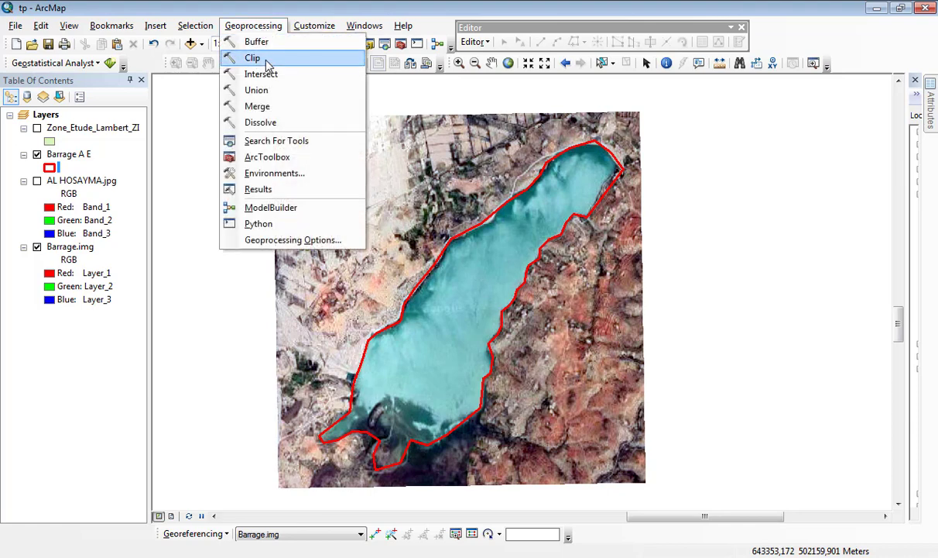
left_click(263, 42)
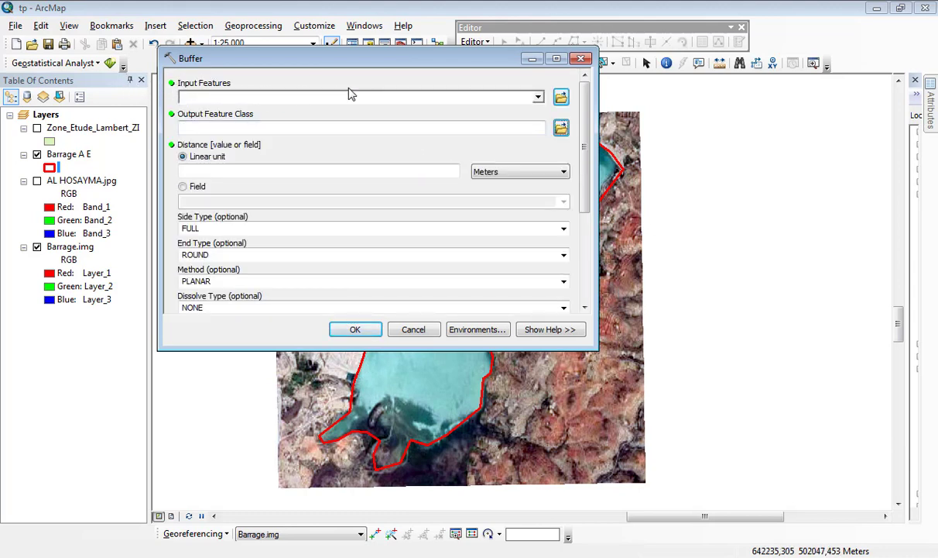
left_click(537, 98)
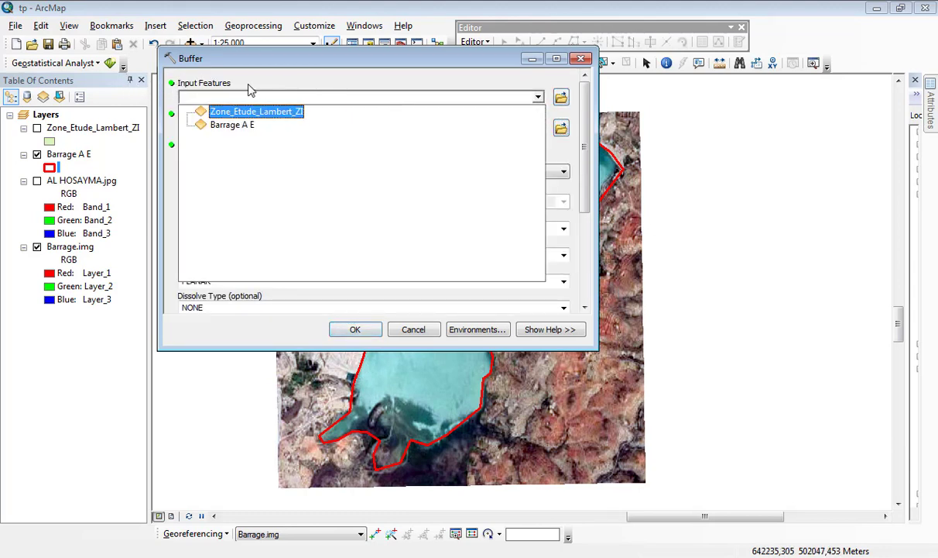
left_click(246, 133)
Set the buffer's output feature class to Barrage Buffer in the SHP folder of Desktop\GIS\Tp-6
left_click(561, 128)
left_click(380, 107)
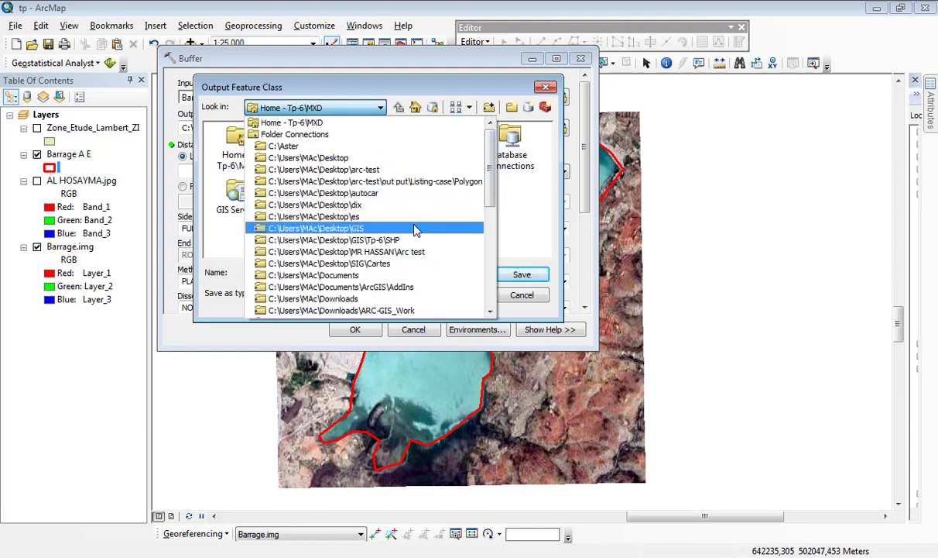
left_click(372, 228)
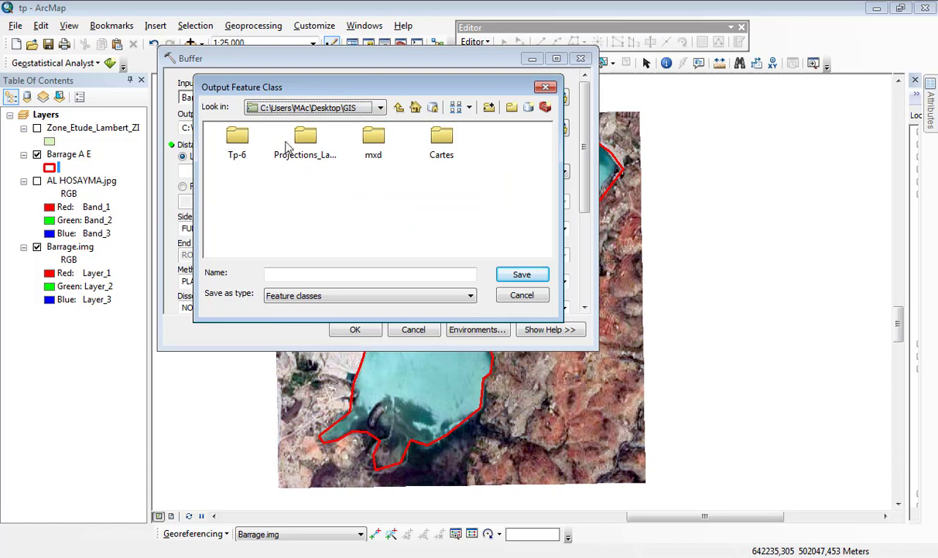
double_click(238, 145)
left_click(242, 140)
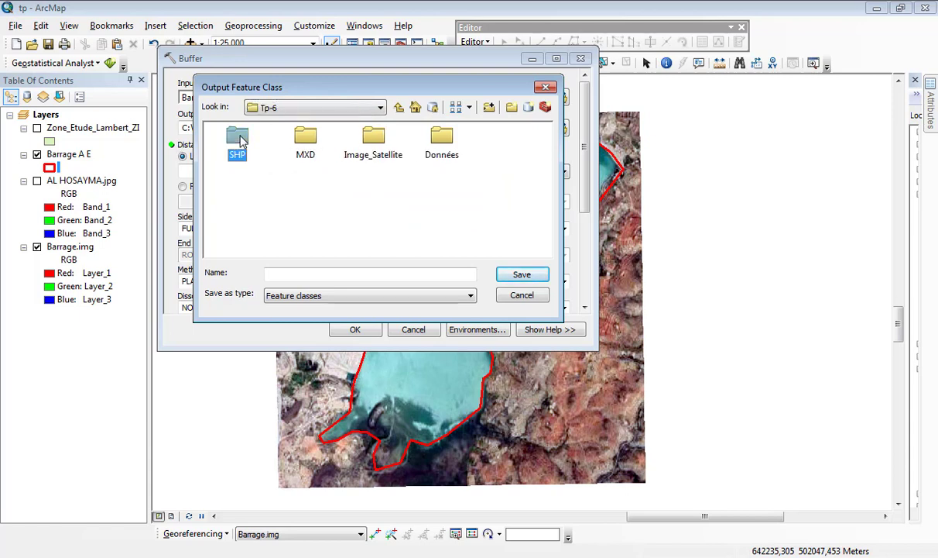
left_click(447, 274)
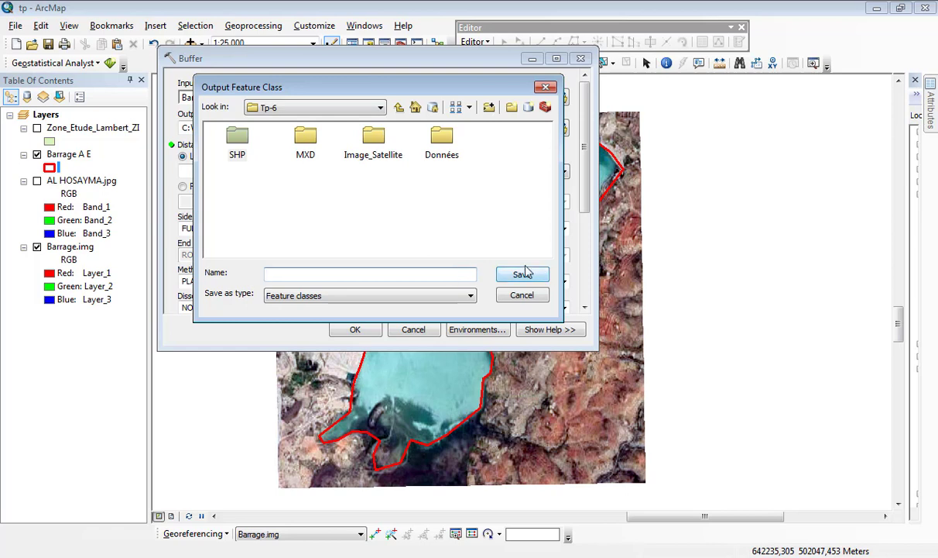
double_click(236, 144)
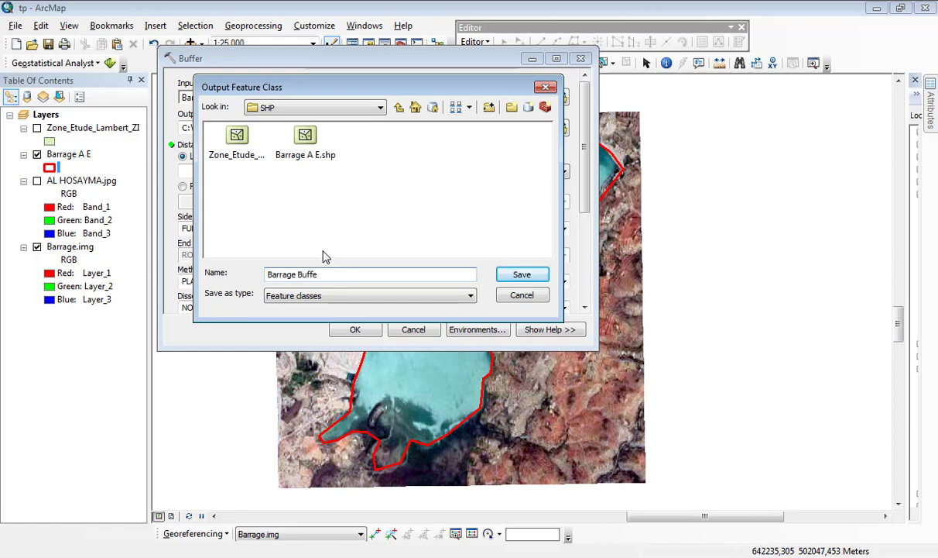
type("r")
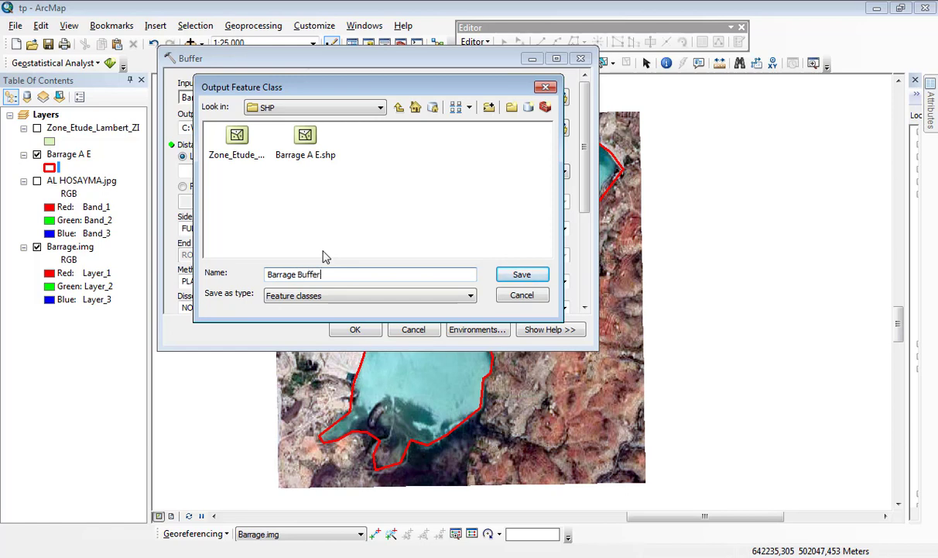
left_click(520, 273)
Enter the buffer distance as a linear unit in Meters and run the Buffer around Barrage A E
left_click(268, 171)
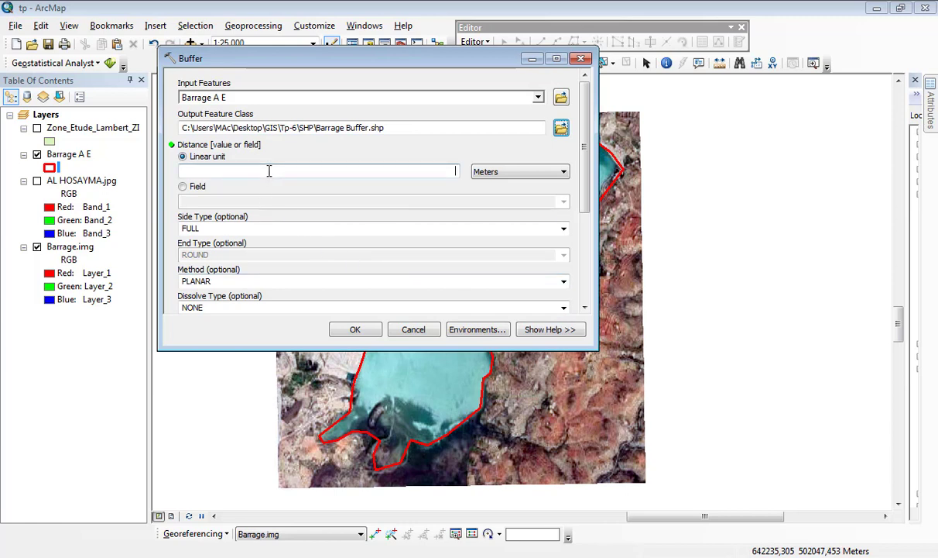
left_click(507, 172)
left_click(505, 171)
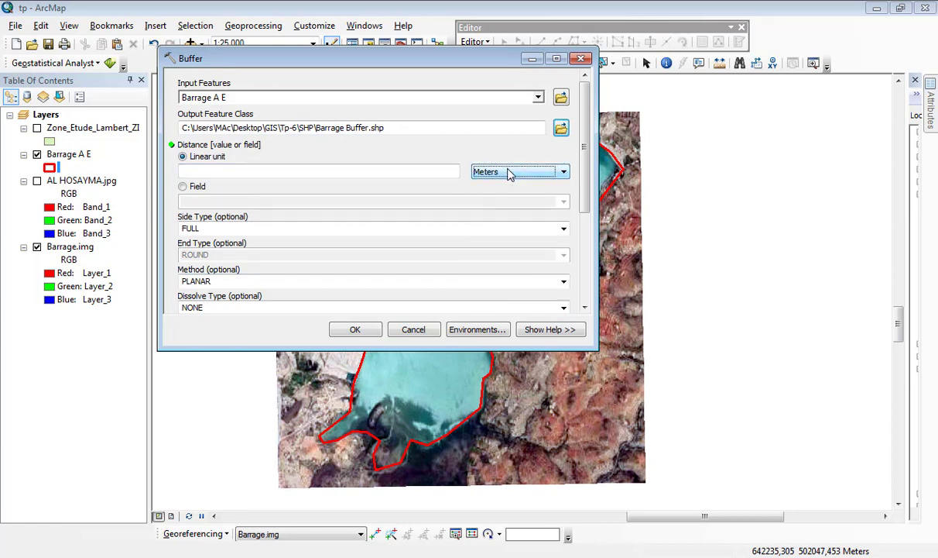
left_click(513, 172)
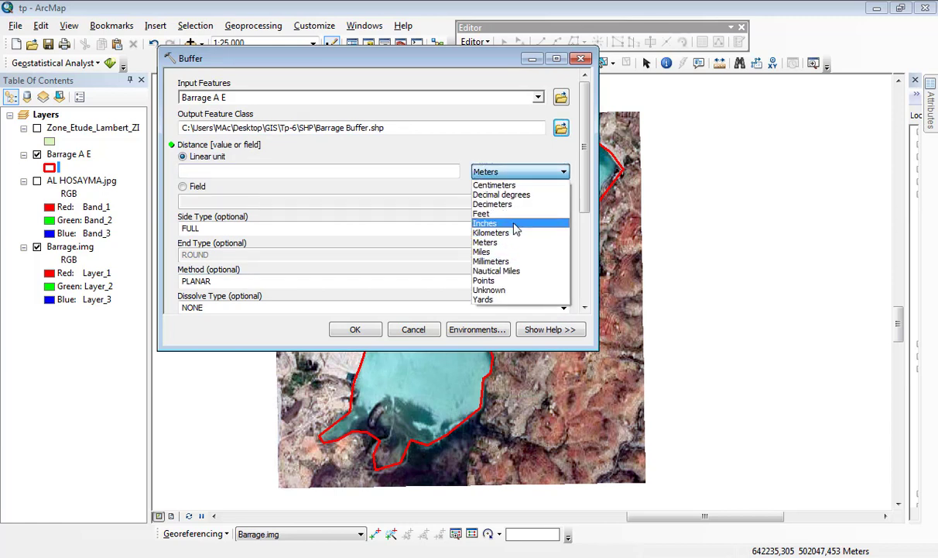
left_click(517, 243)
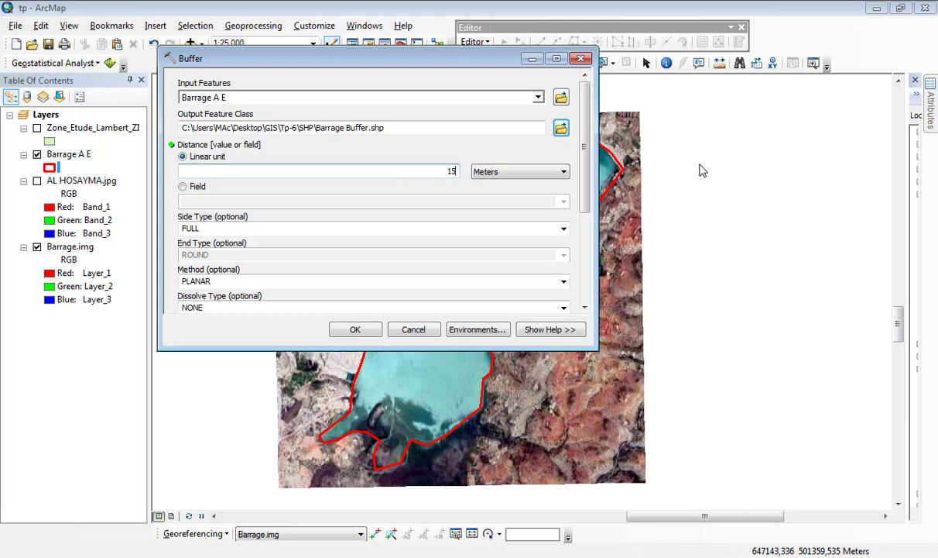
left_click(356, 329)
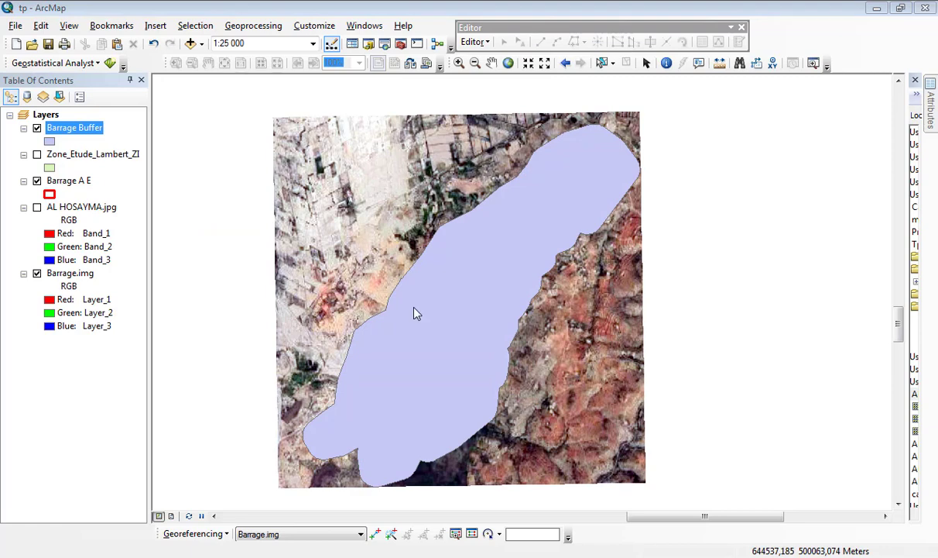
Symbolise the Barrage Buffer layer with no fill color and a yellow outline
left_click(51, 143)
left_click(430, 211)
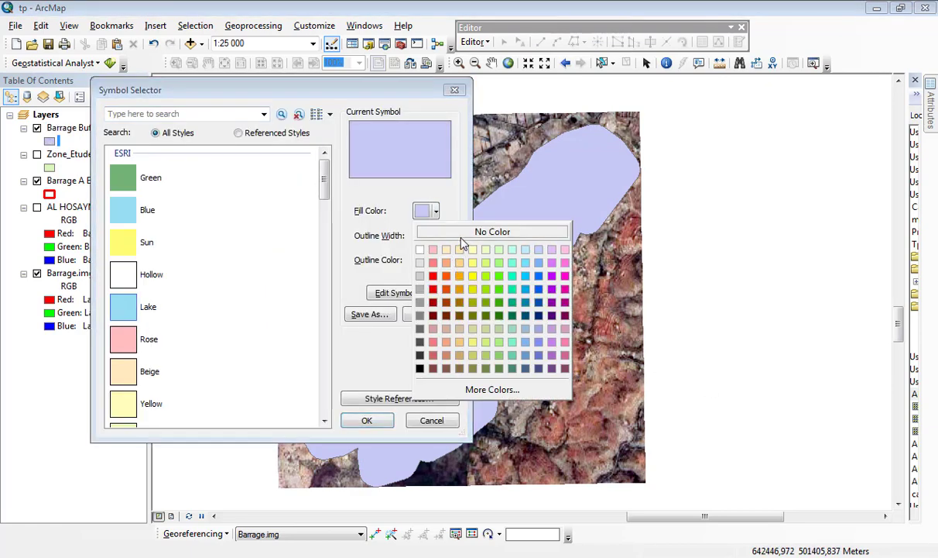
left_click(463, 233)
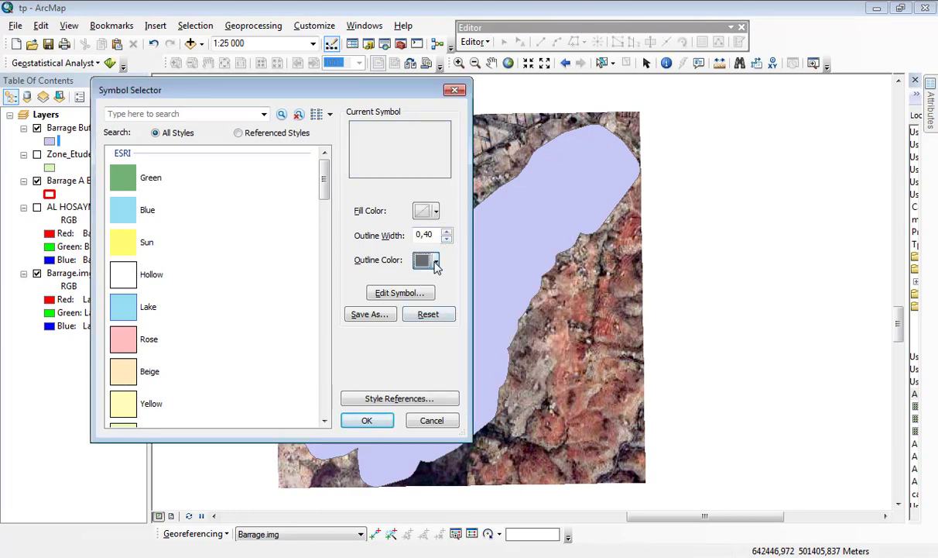
left_click(436, 261)
left_click(448, 310)
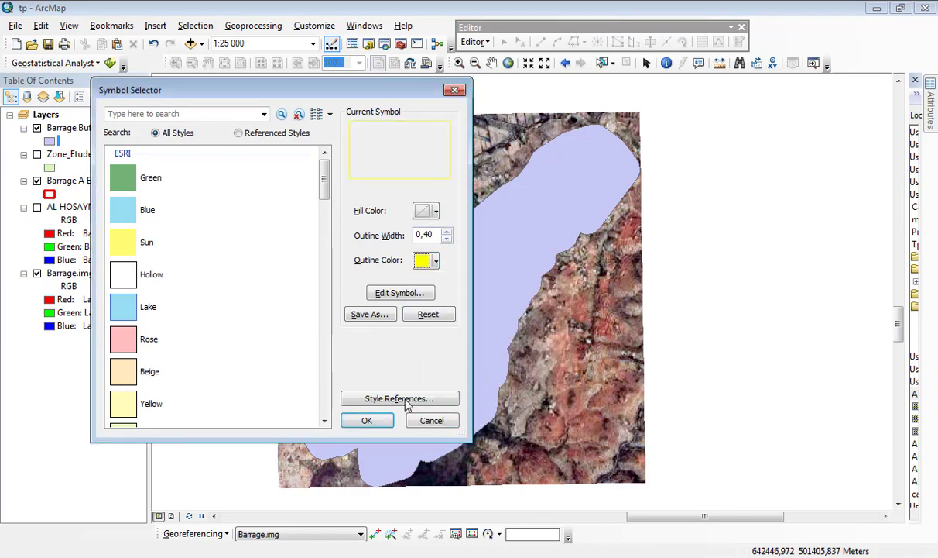
left_click(367, 418)
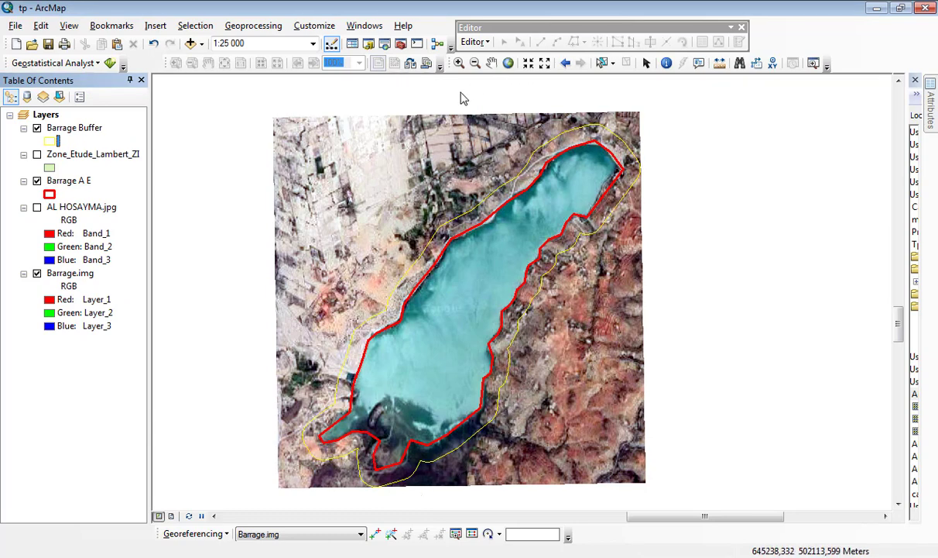
Open the attribute table of the Barrage Buffer layer
left_click(24, 130)
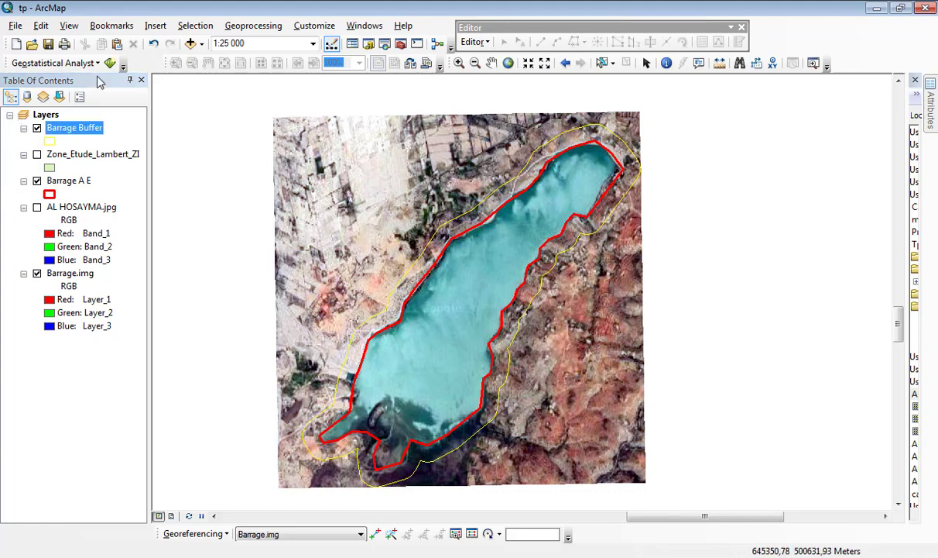
right_click(66, 135)
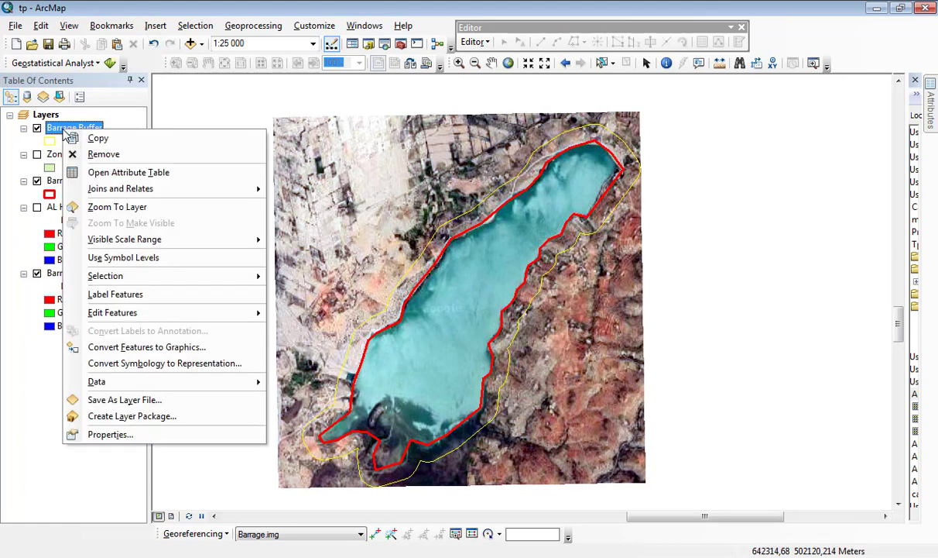
left_click(161, 179)
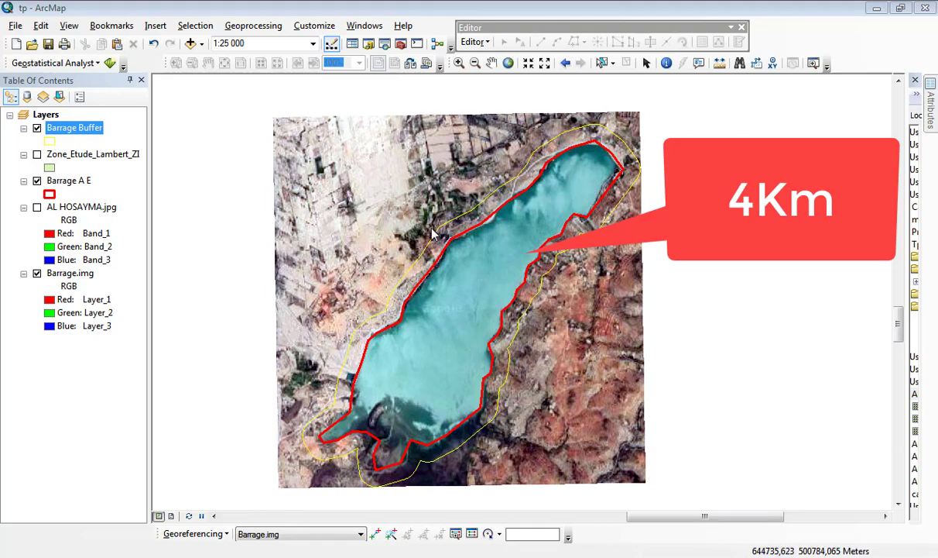
Merge Barrage Buffer and Barrage A E into Merge.shp in the Tp-6 SHP folder, and hide the two source layers
left_click(258, 28)
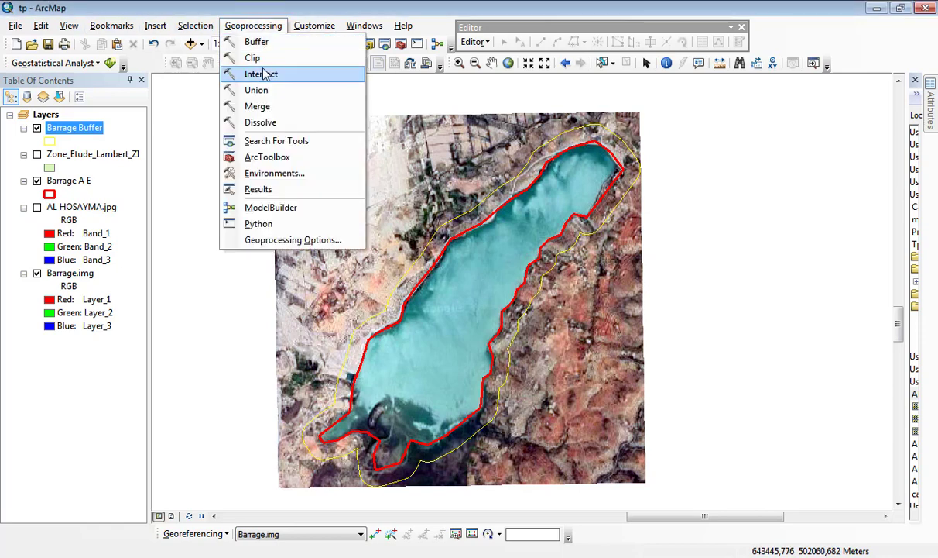
left_click(269, 109)
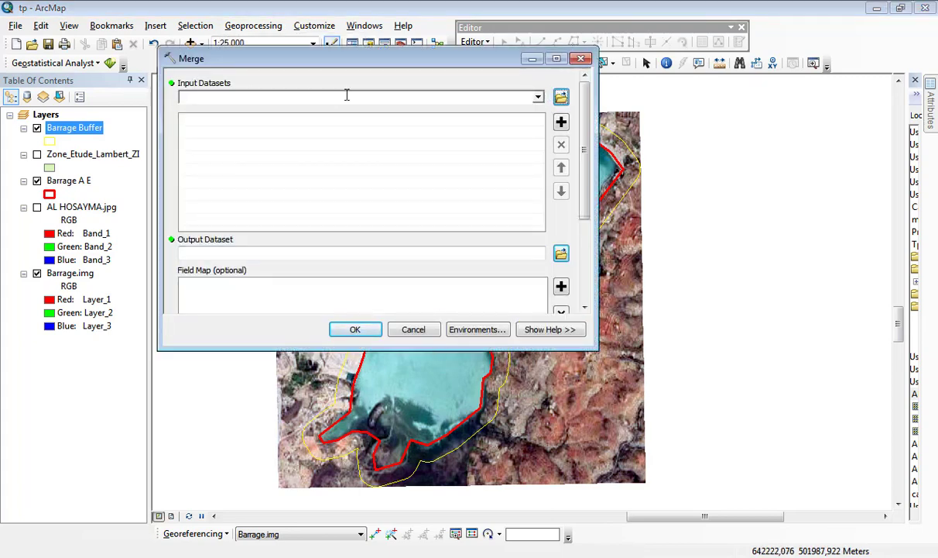
left_click(537, 97)
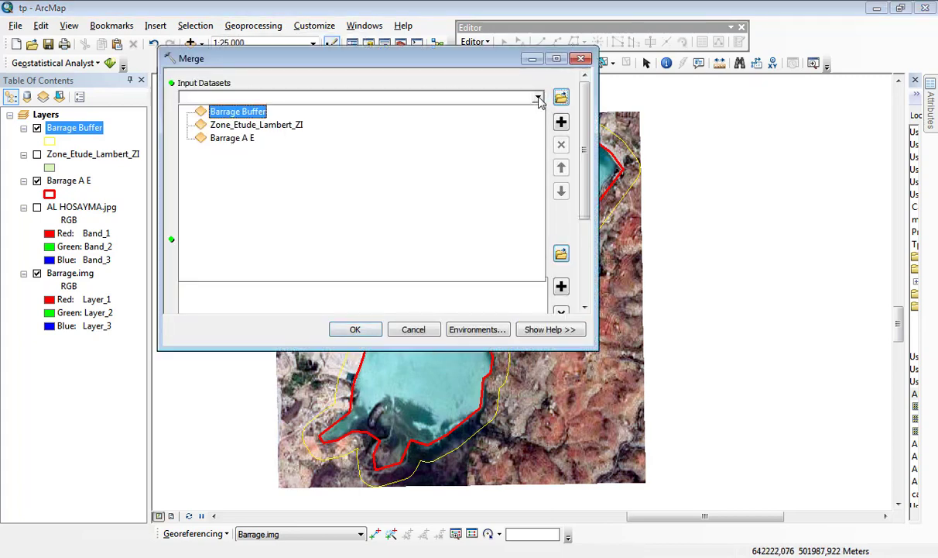
left_click(232, 112)
left_click(513, 96)
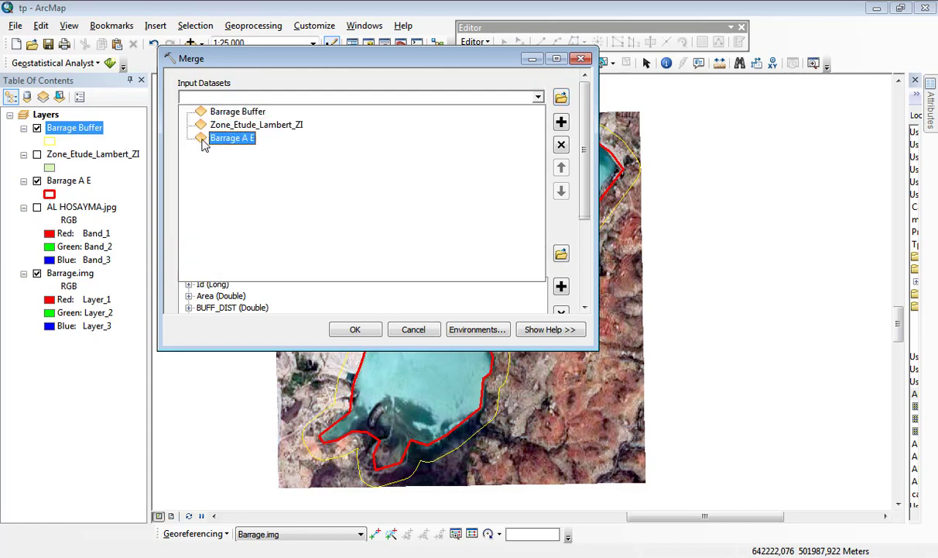
left_click(232, 138)
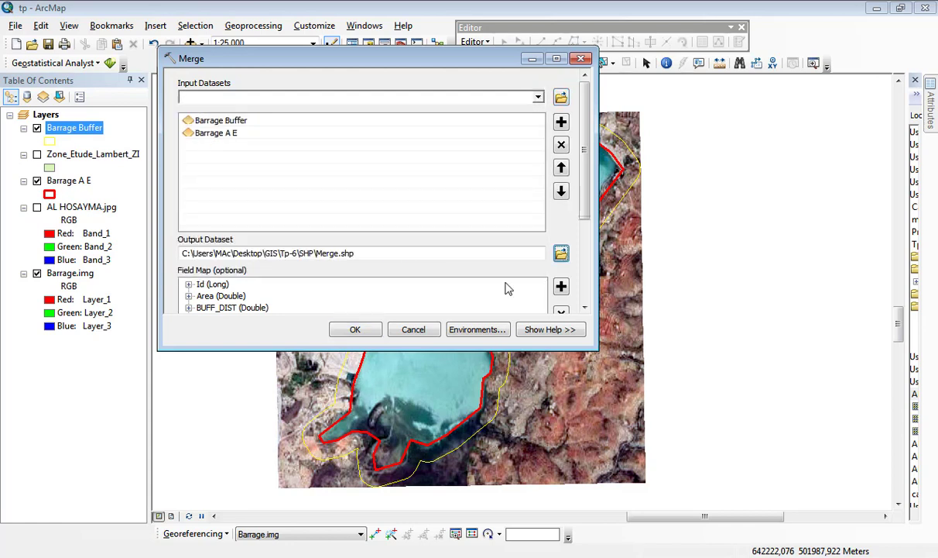
left_click(358, 329)
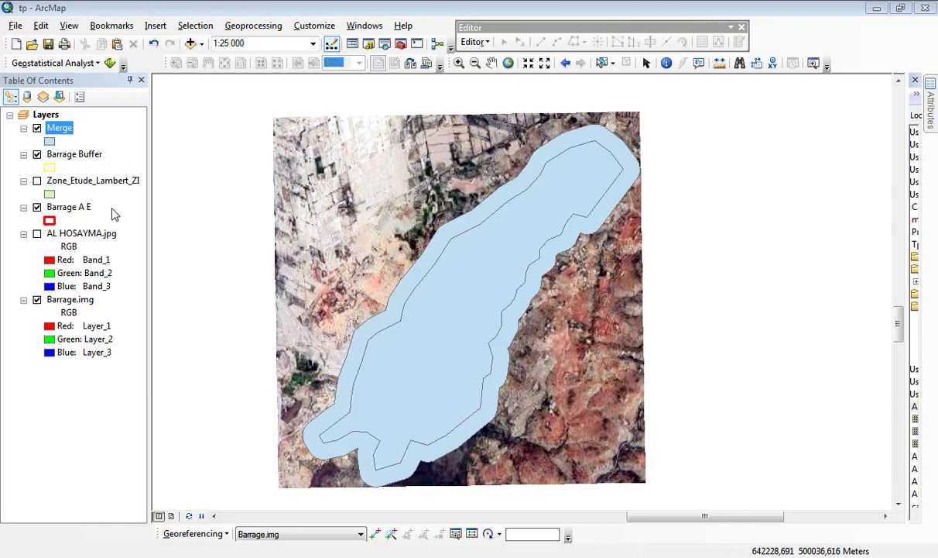
left_click(38, 155)
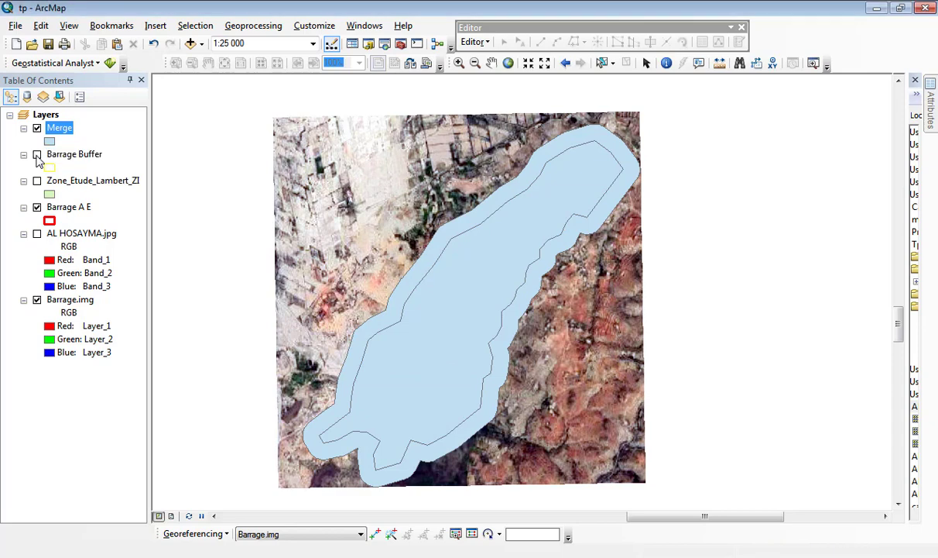
left_click(37, 208)
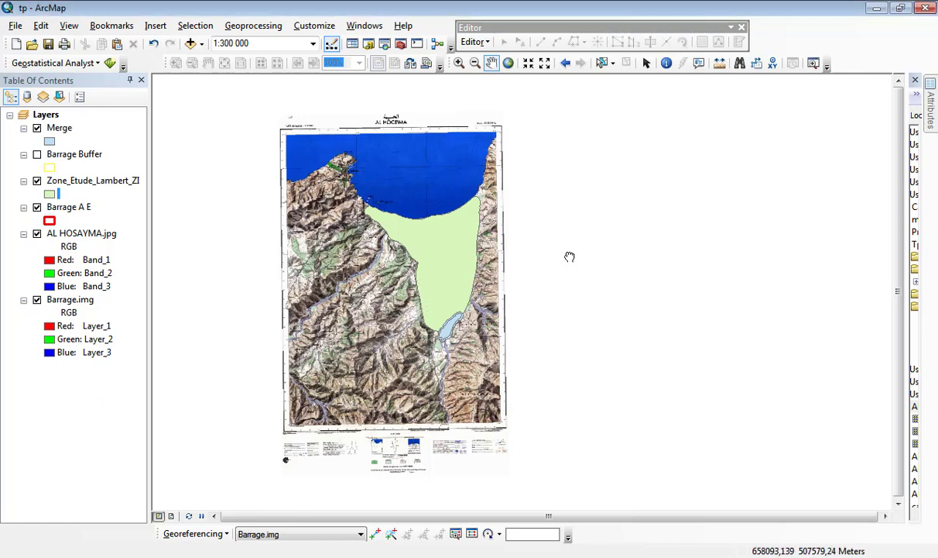
Hide the Zone_Etude_Lambert_ZI, AL HOSAYMA.jpg and Barrage A E layers so the merged reservoir shows over Barrage.img
left_click_drag(567, 256, 521, 291)
scroll(334, 321, "down", 3)
scroll(333, 320, "up", 7)
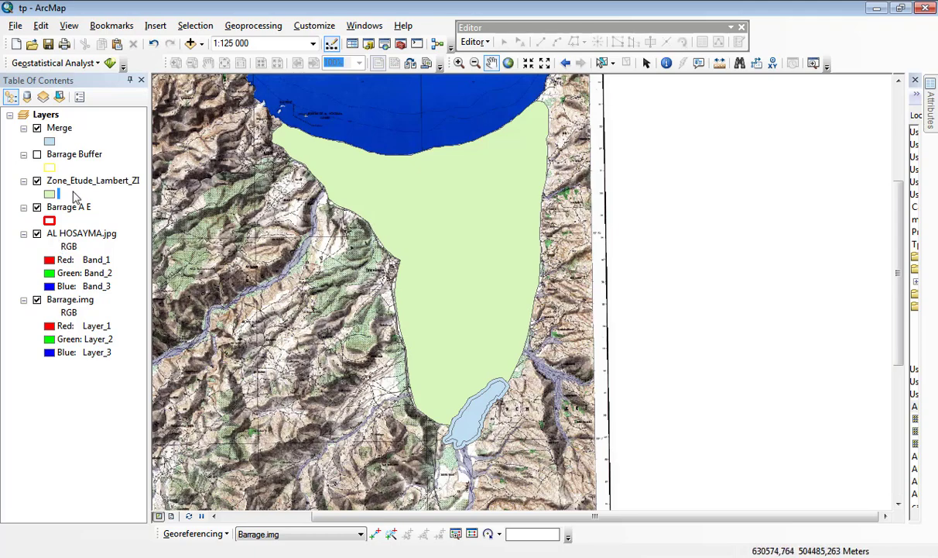
scroll(387, 295, "up", 4)
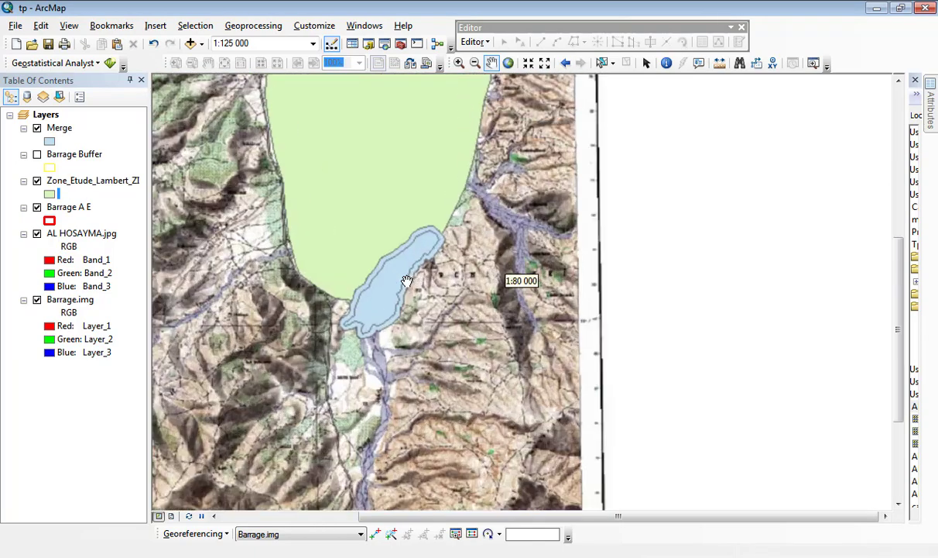
scroll(398, 283, "up", 3)
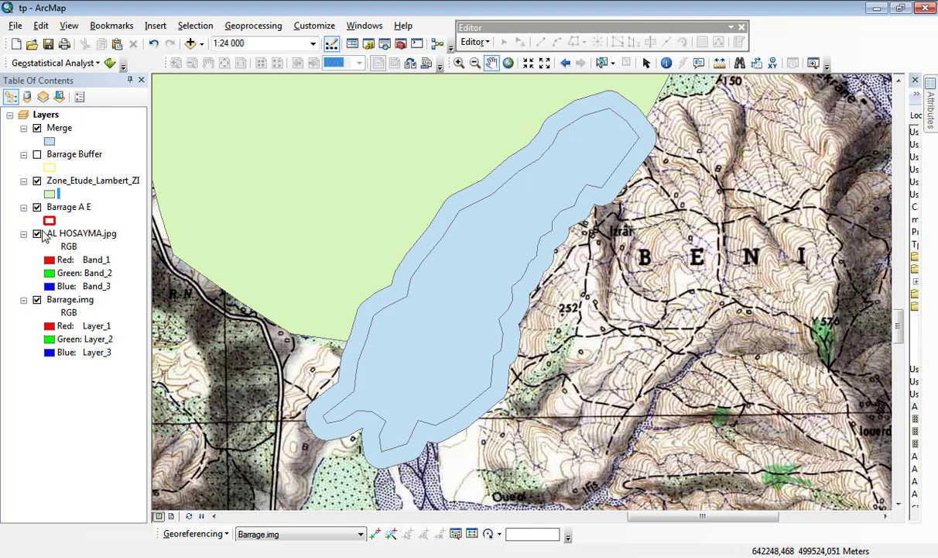
left_click(36, 181)
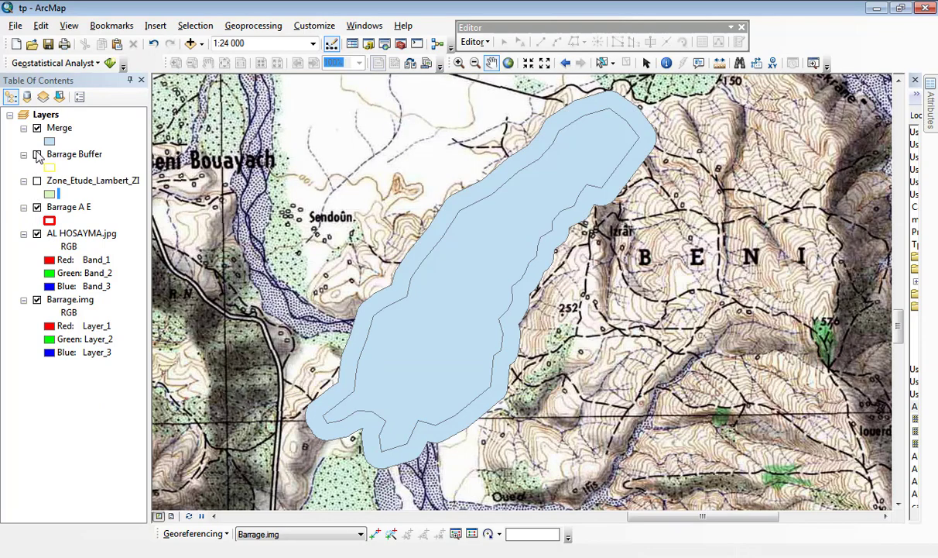
left_click(36, 231)
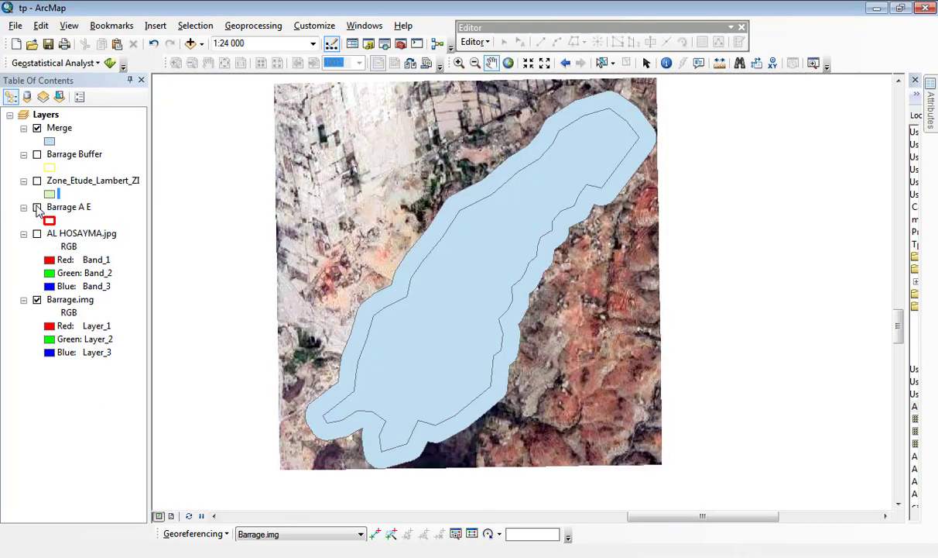
Turn on the Barrage A E layer and move it above the Merge layer in the drawing order
left_click(37, 207)
left_click_drag(68, 207, 69, 127)
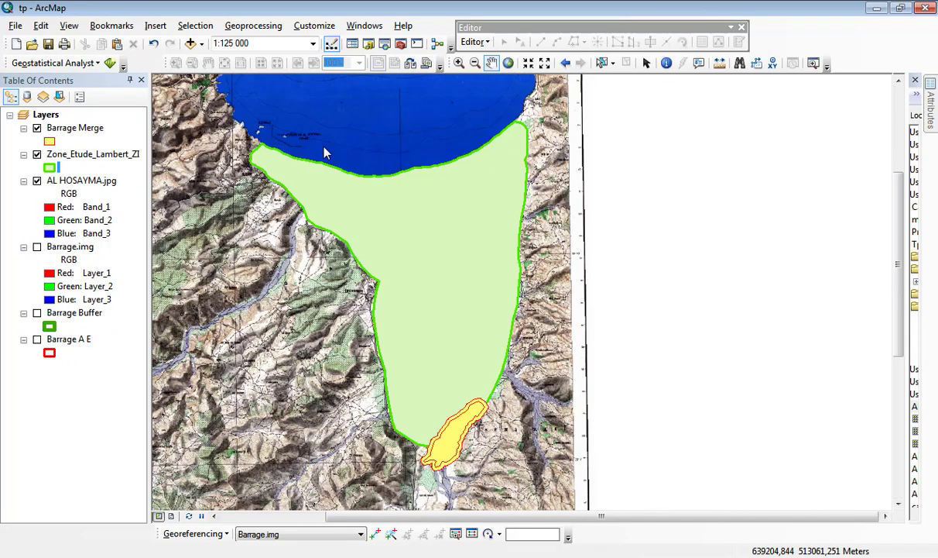
Compare the study zone with the merged reservoir over the AL HOSAYMA map by briefly hiding and restoring Zone_Etude_Lambert_ZI
left_click_drag(337, 309, 298, 298)
scroll(391, 300, "up", 2)
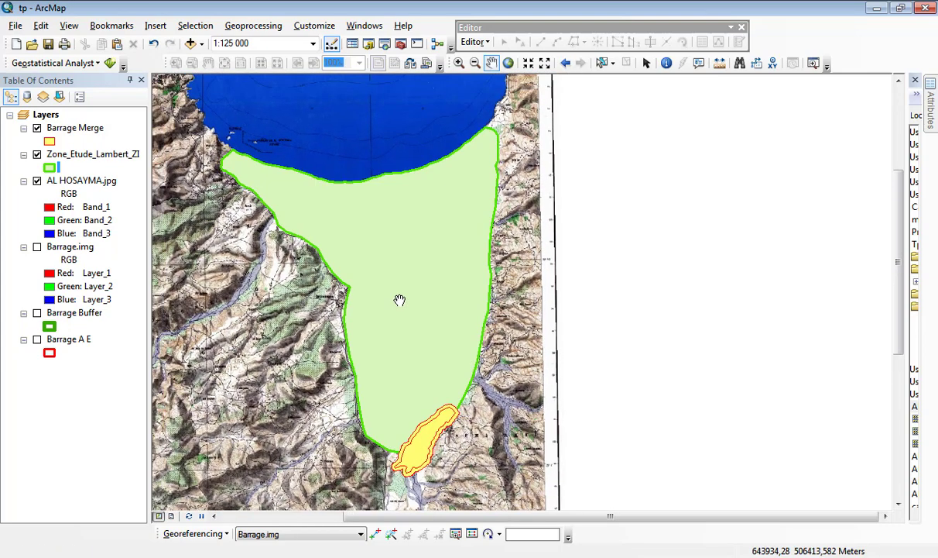
scroll(399, 299, "down", 2)
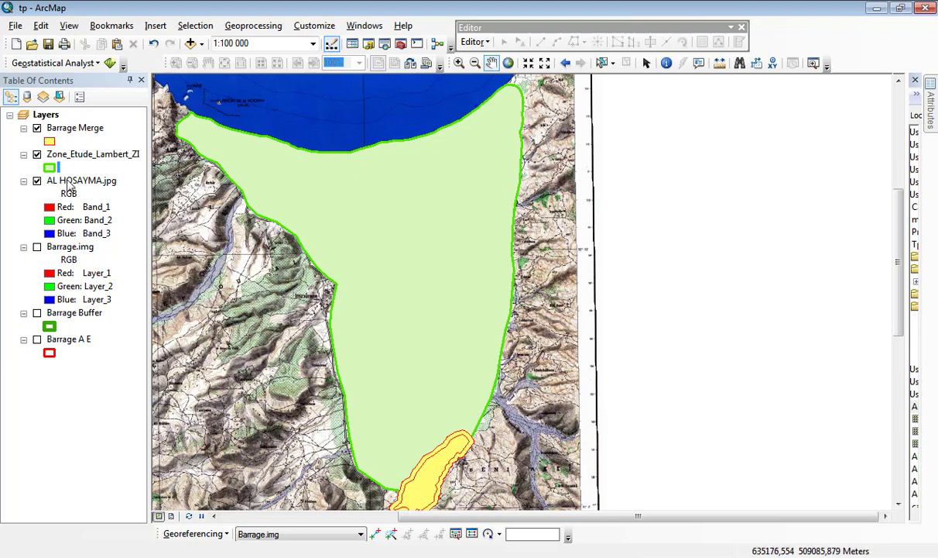
left_click(37, 154)
left_click(38, 155)
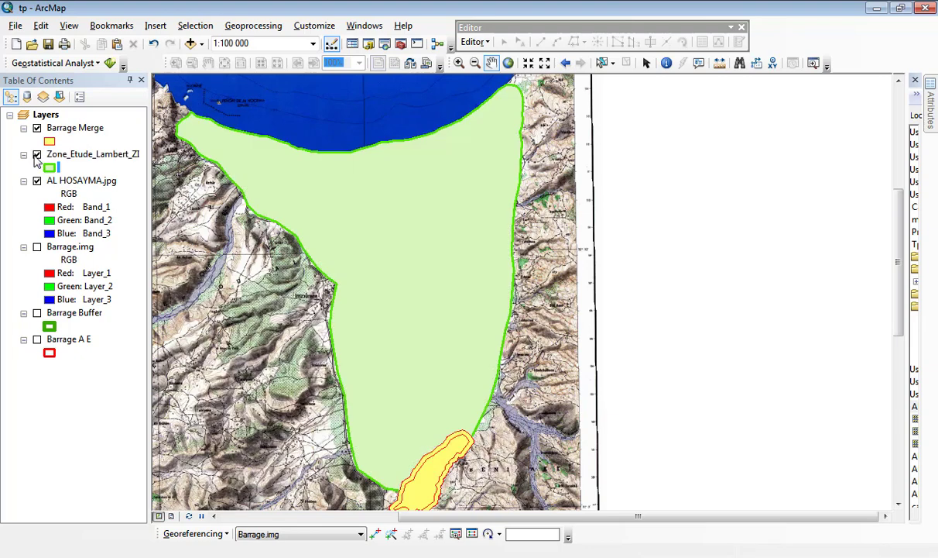
left_click_drag(342, 340, 331, 259)
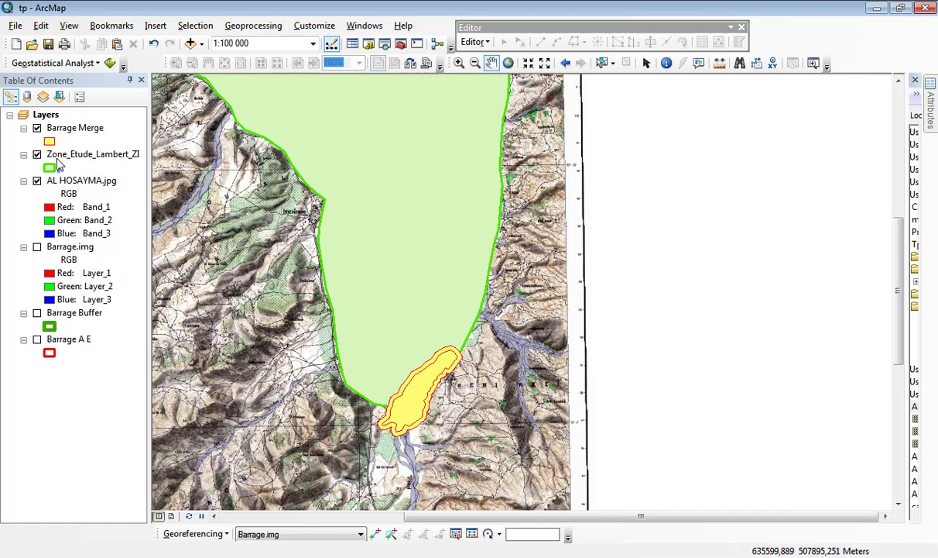
Review the area fields in the attribute table of the Barrage Merge layer, then close the table
left_click(67, 130)
right_click(68, 130)
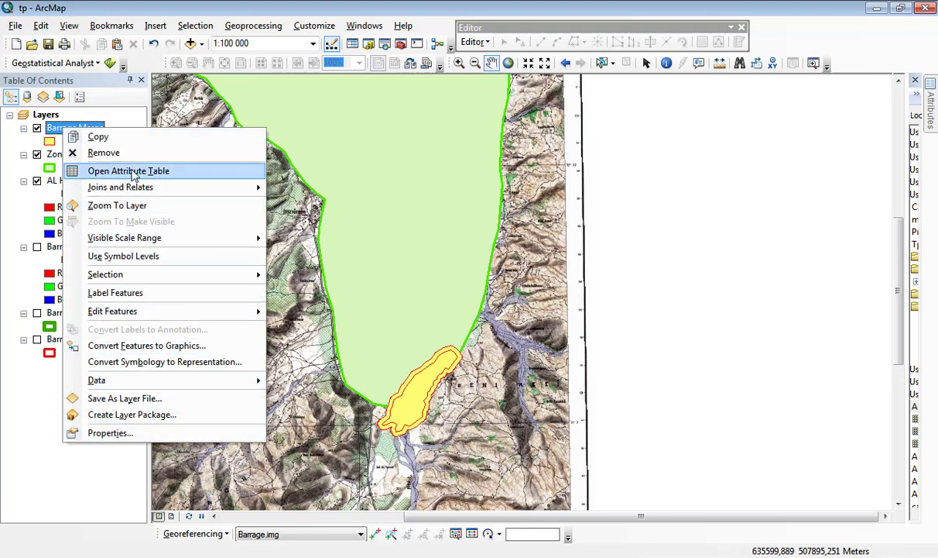
left_click(124, 170)
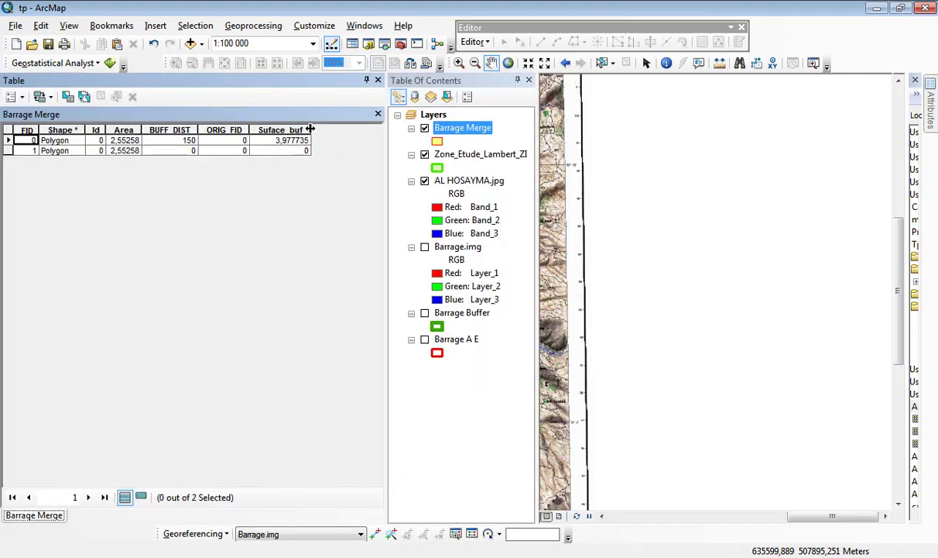
left_click(378, 81)
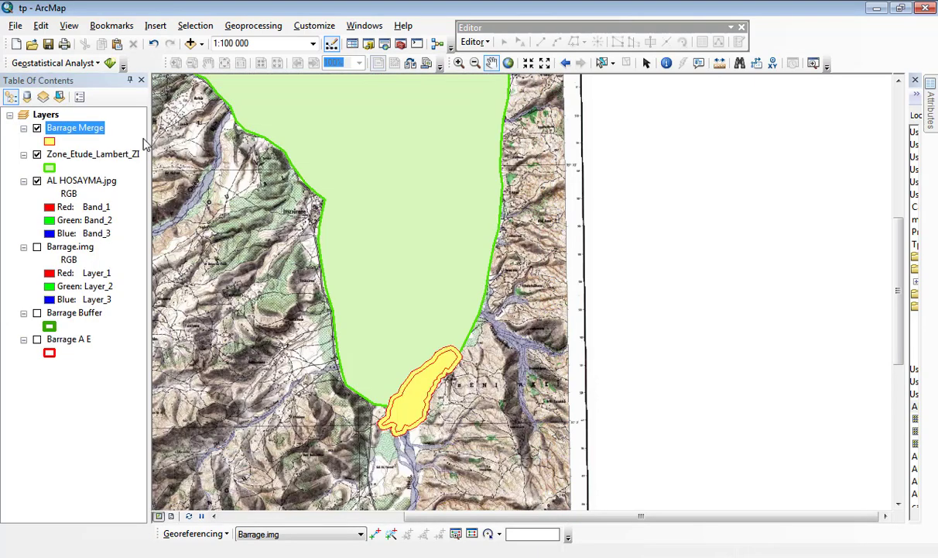
Check the area value in the attribute table of the Zone_Etude_Lambert_ZI layer, then close the table
right_click(75, 163)
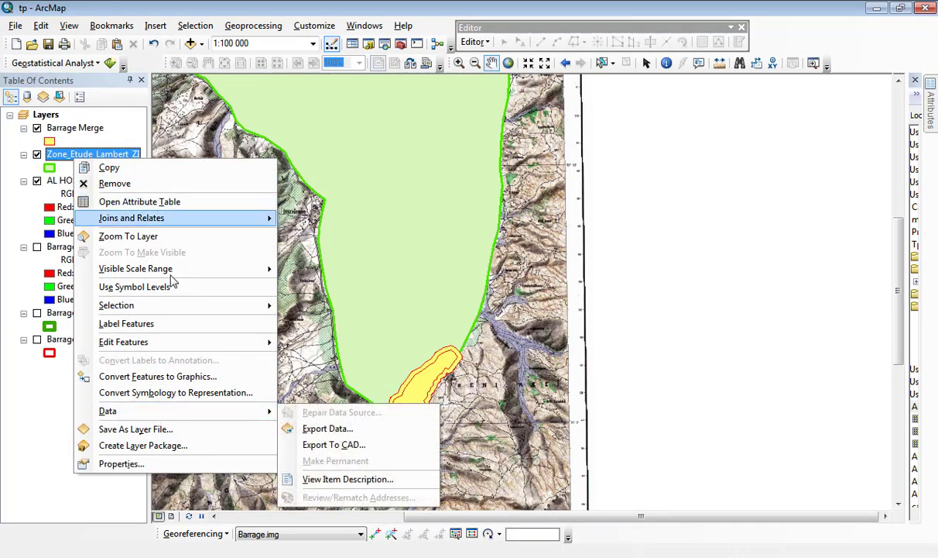
left_click(173, 202)
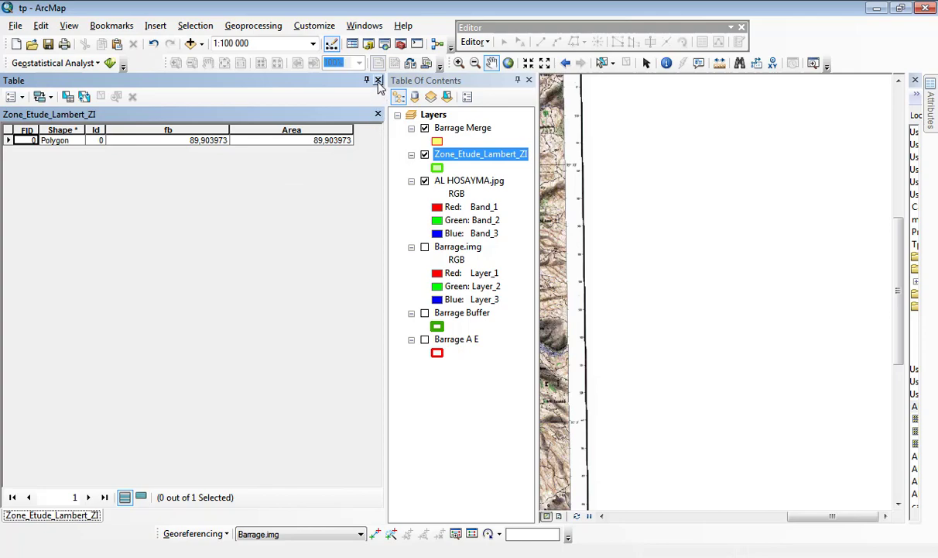
left_click(377, 114)
Hide the Zone_Etude_Lambert_ZI layer to inspect the AL HOSAYMA map around the Barrage Merge reservoir
left_click_drag(410, 212, 451, 339)
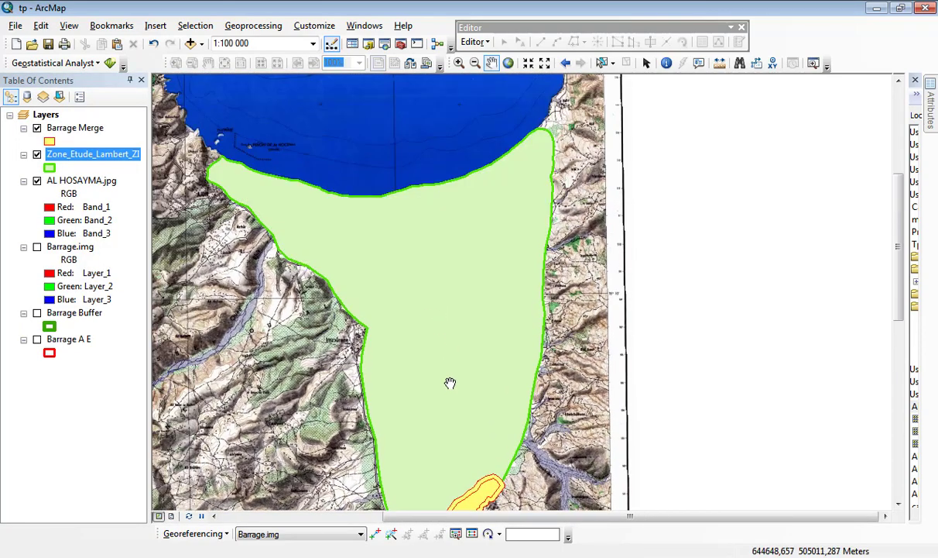
left_click_drag(451, 382, 439, 322)
scroll(439, 356, "up", 1)
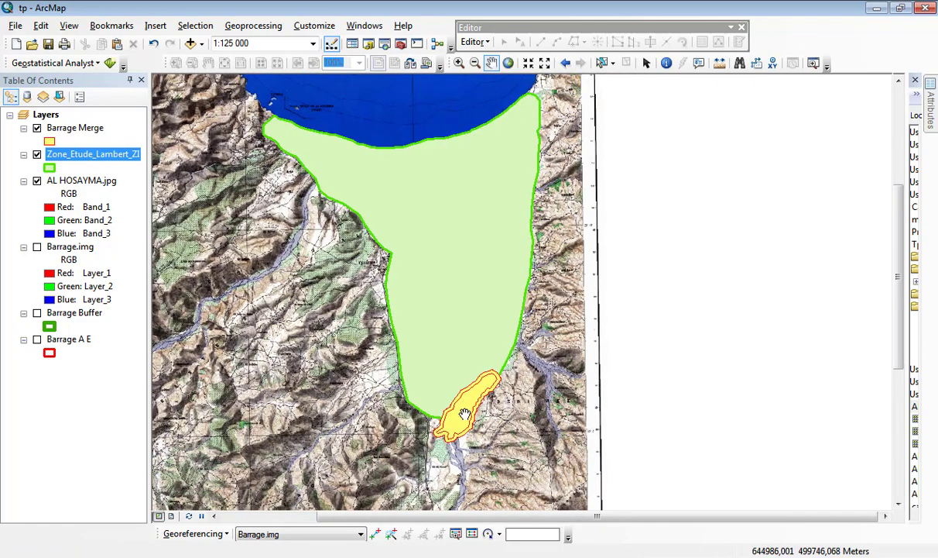
left_click(36, 154)
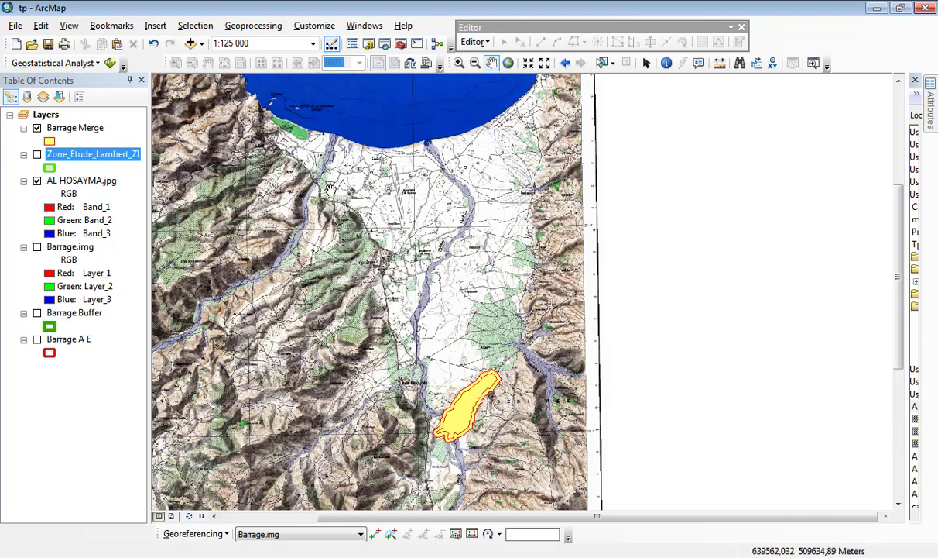
left_click_drag(562, 295, 512, 310)
left_click_drag(410, 419, 449, 370)
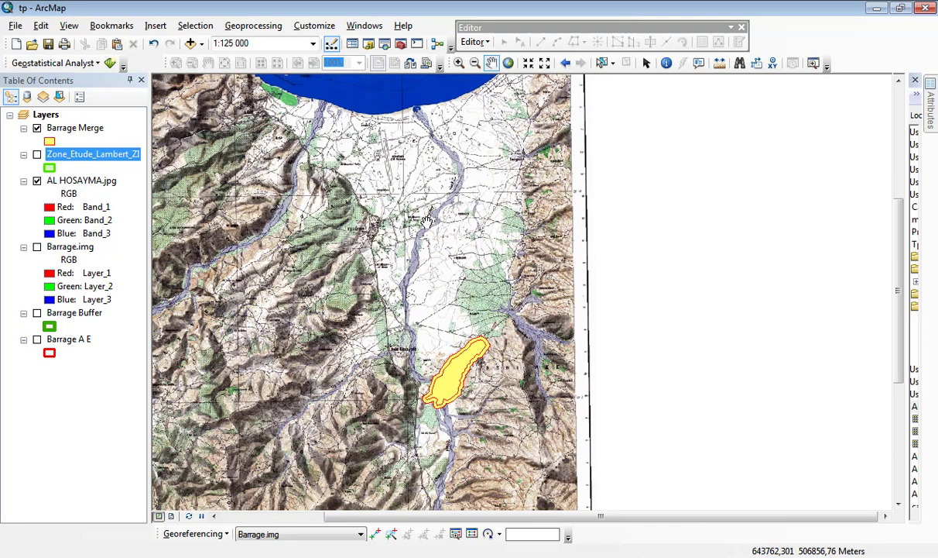